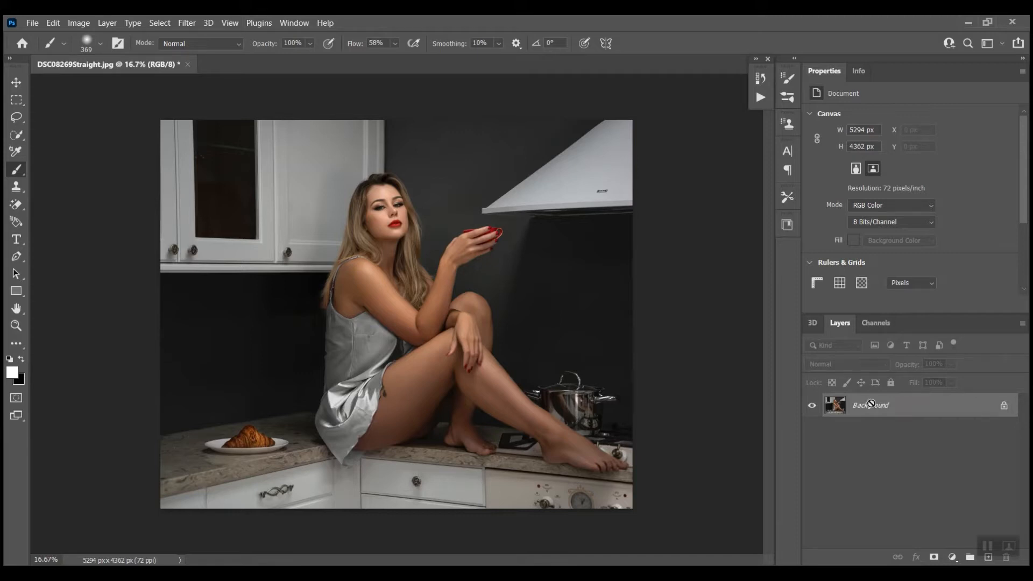
Step: Duplicate the Background layer and open the copy in the Liquify filter
key("ctrl+j")
left_click(187, 23)
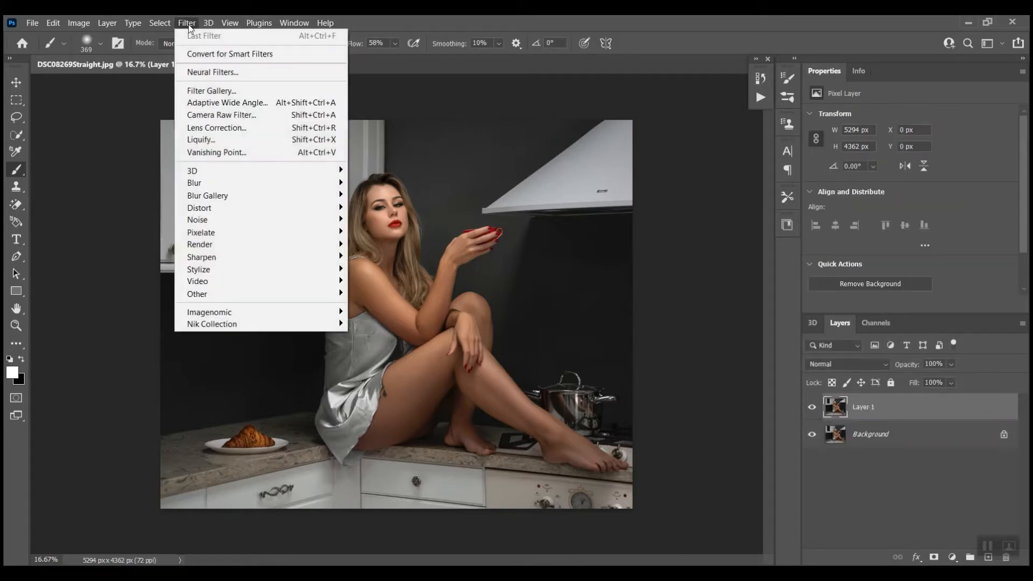
left_click(225, 143)
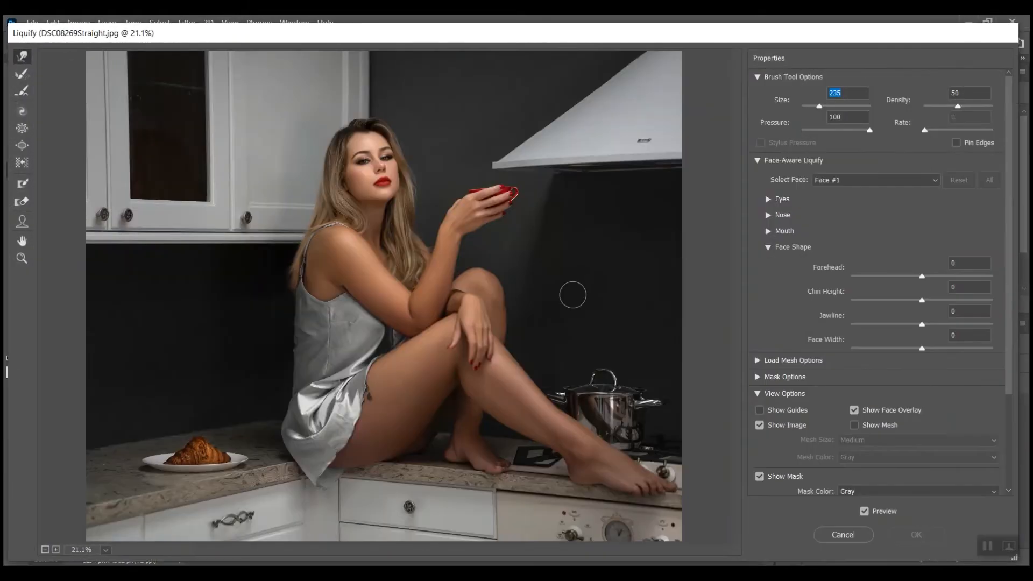
Step: Raise the hair at the crown slightly with a size 406 Forward Warp brush, undoing the extra outward stroke beside the crown
scroll(384, 172, "up", 3)
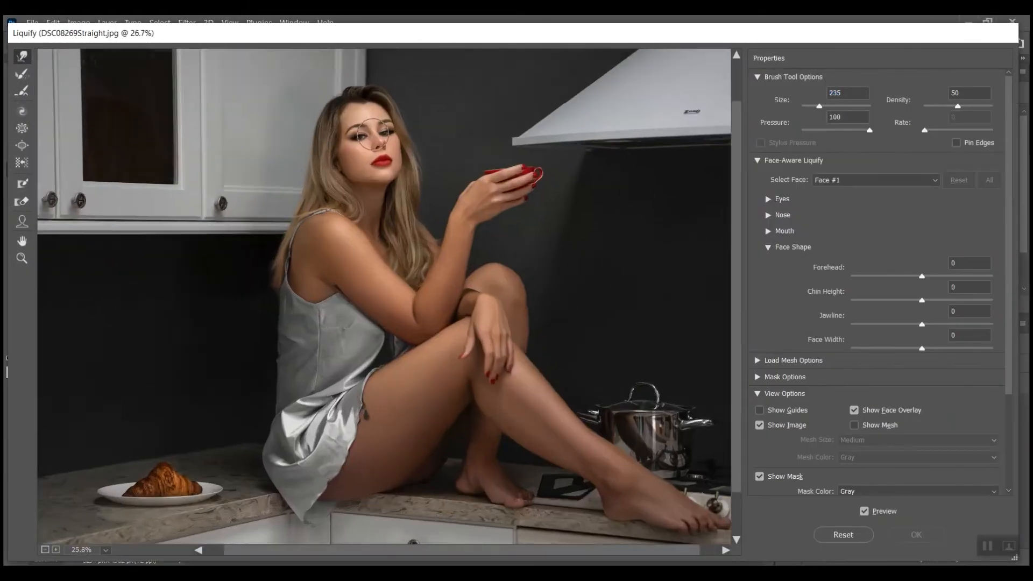
scroll(393, 180, "up", 2)
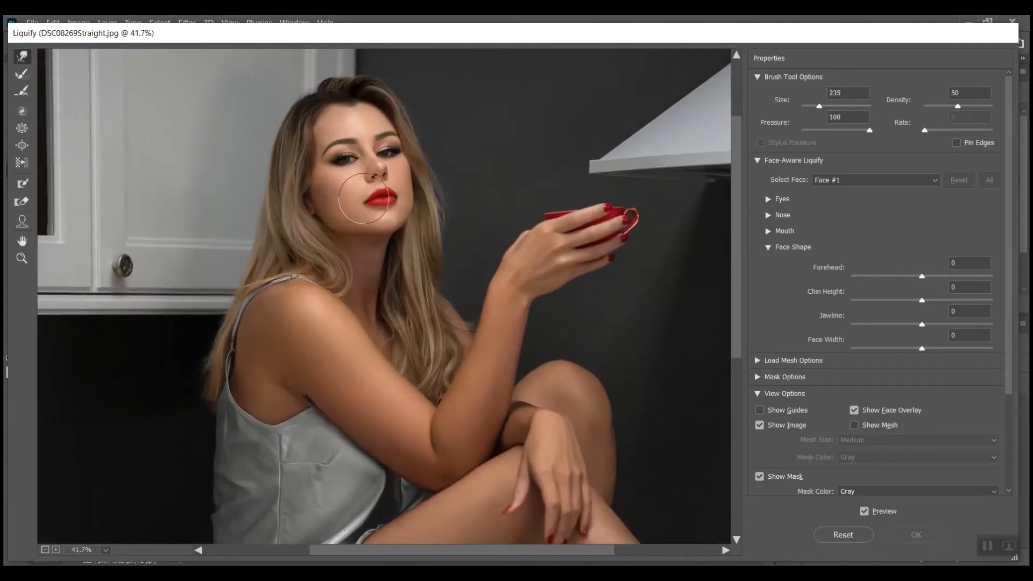
scroll(377, 172, "up", 3)
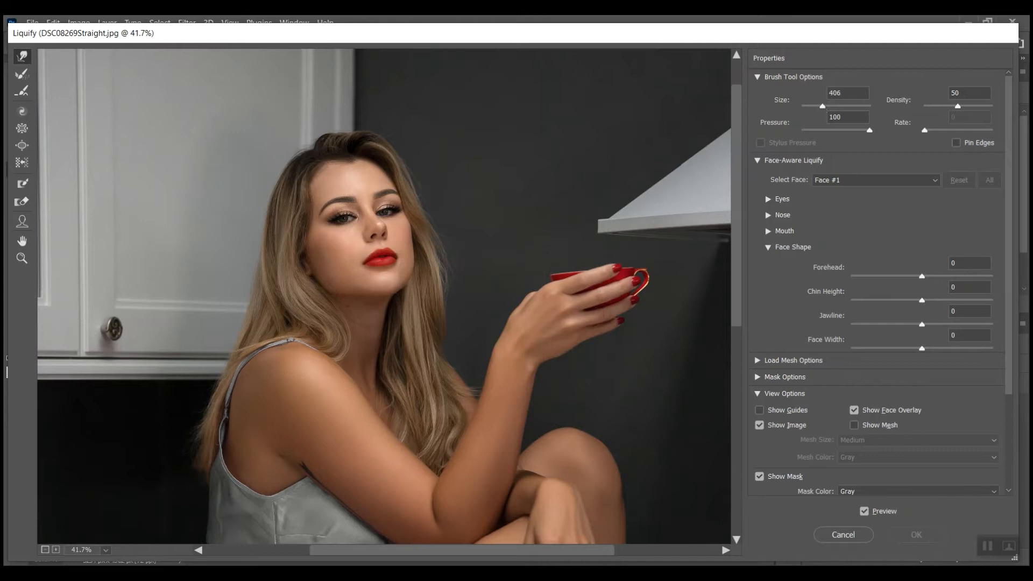
left_click_drag(343, 114, 343, 109)
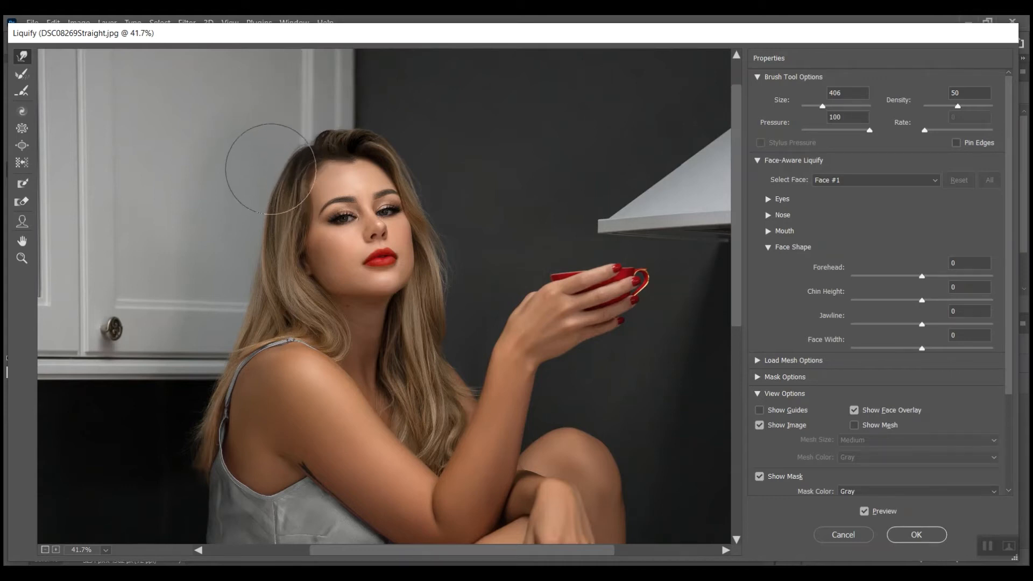
left_click_drag(313, 125, 291, 123)
key("ctrl+z")
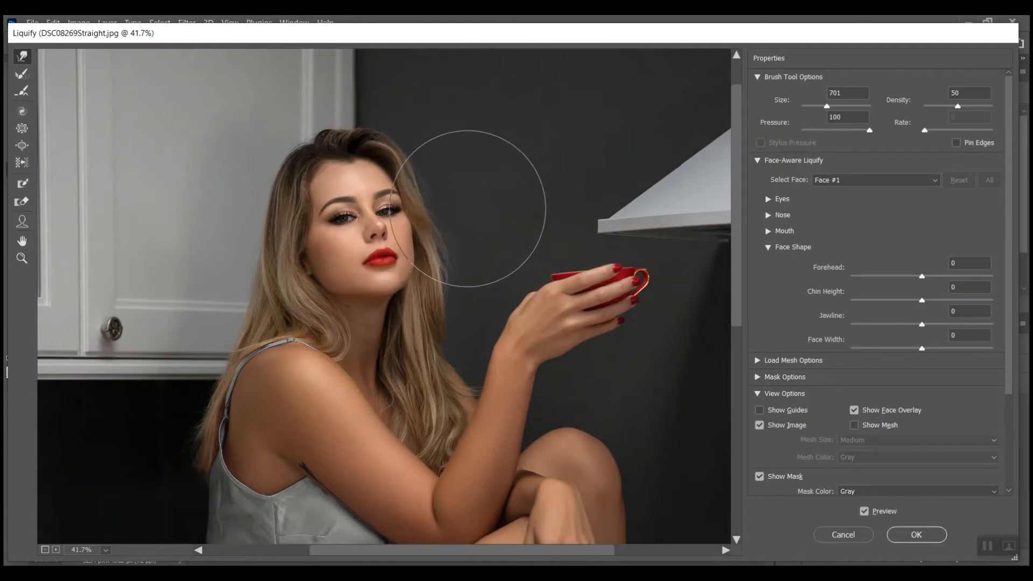
Step: Push the hair on the cabinet side of the head outward for volume, using a Forward Warp brush of size 701
left_click_drag(256, 149, 251, 148)
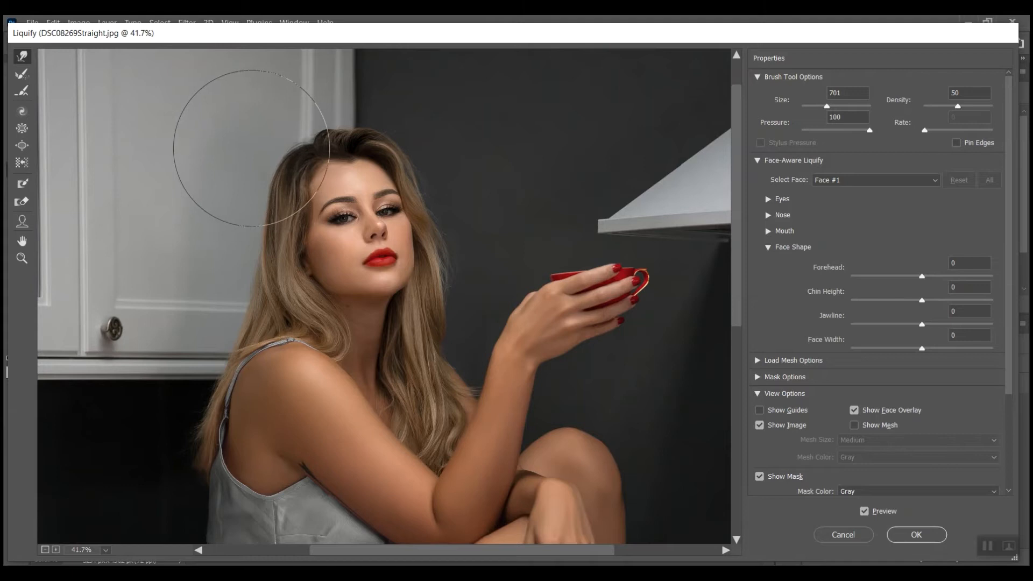
left_click_drag(237, 209, 230, 212)
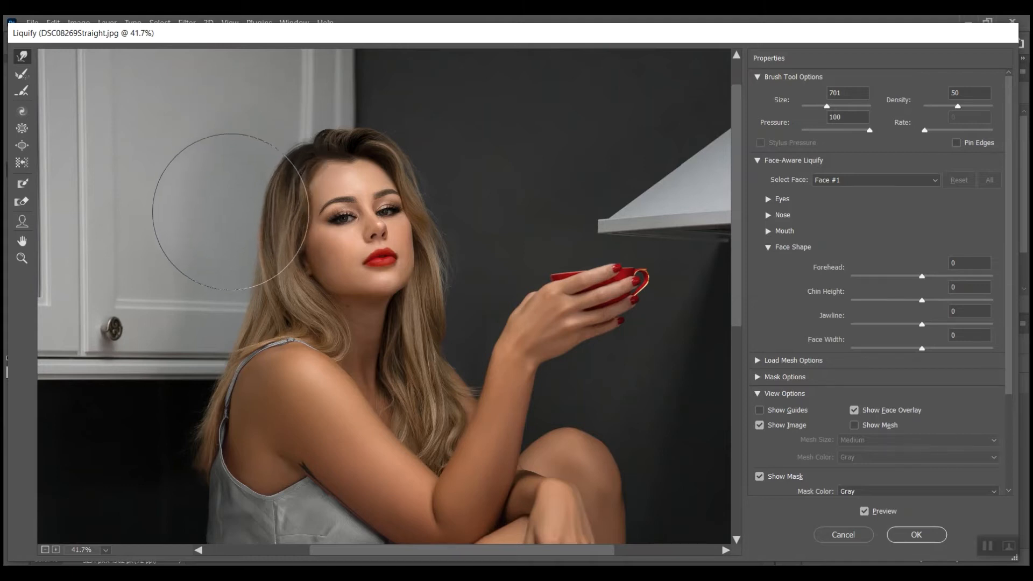
left_click_drag(239, 276, 232, 277)
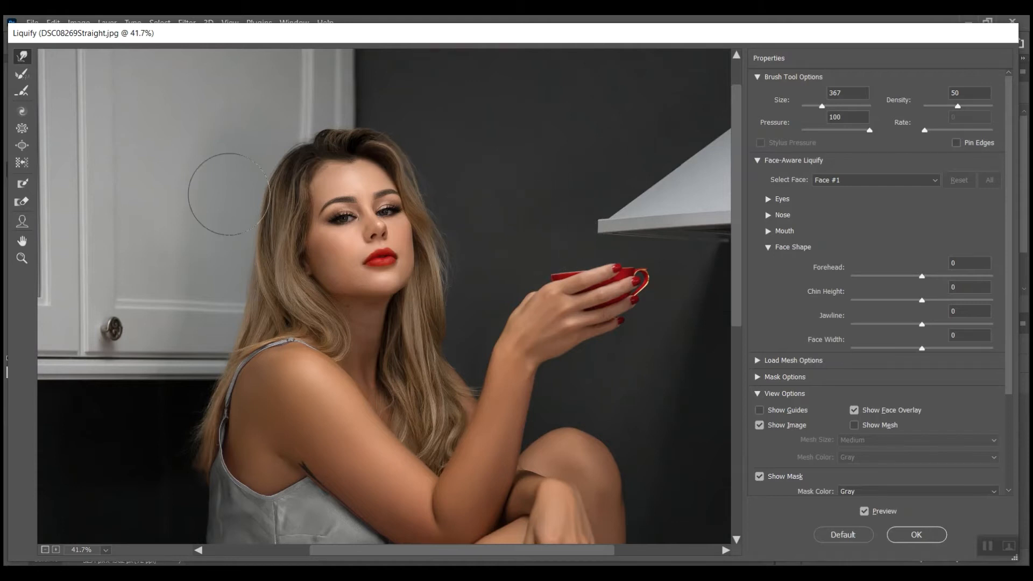
Step: Protect the woman's whole face with the Freeze Mask brush at size 121, covering forehead, cheeks, chin, eyes, nose and lips
left_click(22, 185)
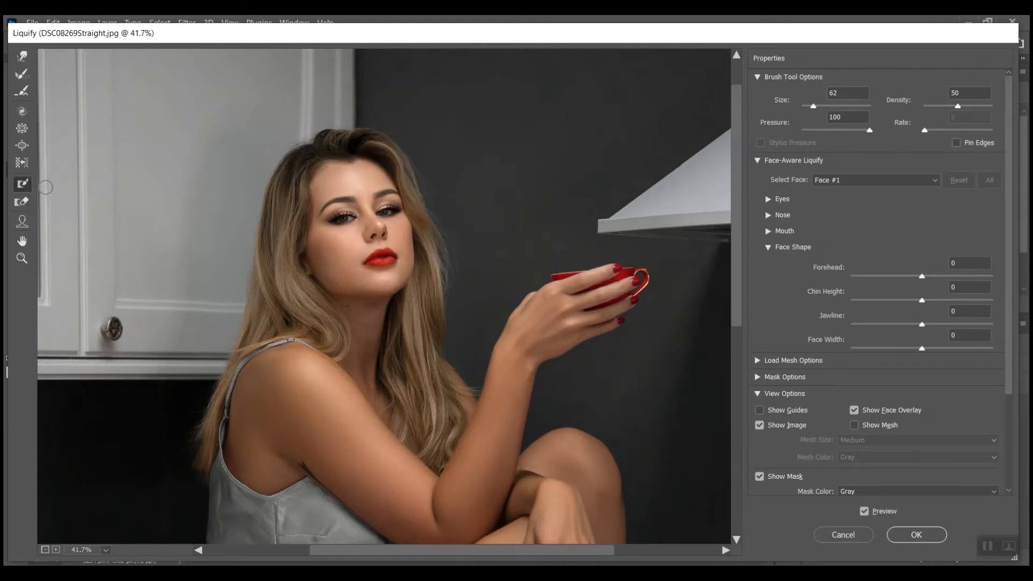
scroll(376, 228, "up", 4)
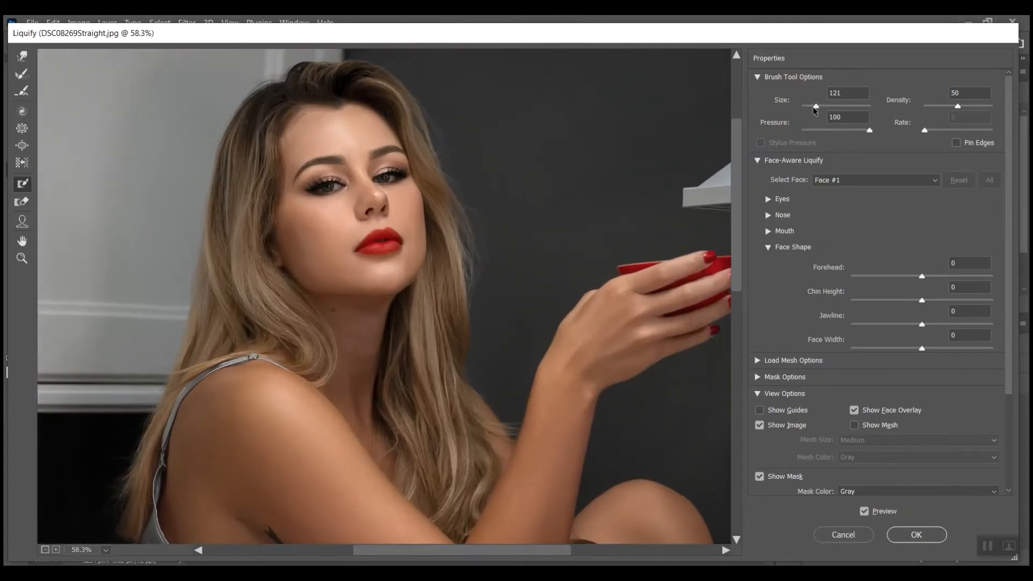
mouse_move(304, 130)
left_mouse_down()
mouse_move(315, 120)
mouse_move(365, 119)
left_mouse_up()
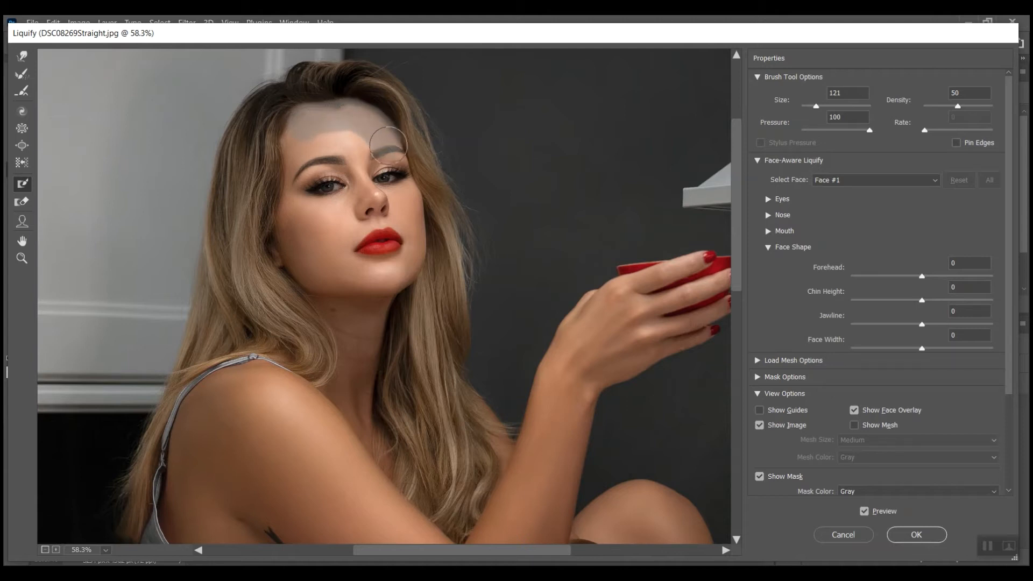
left_click_drag(395, 155, 412, 204)
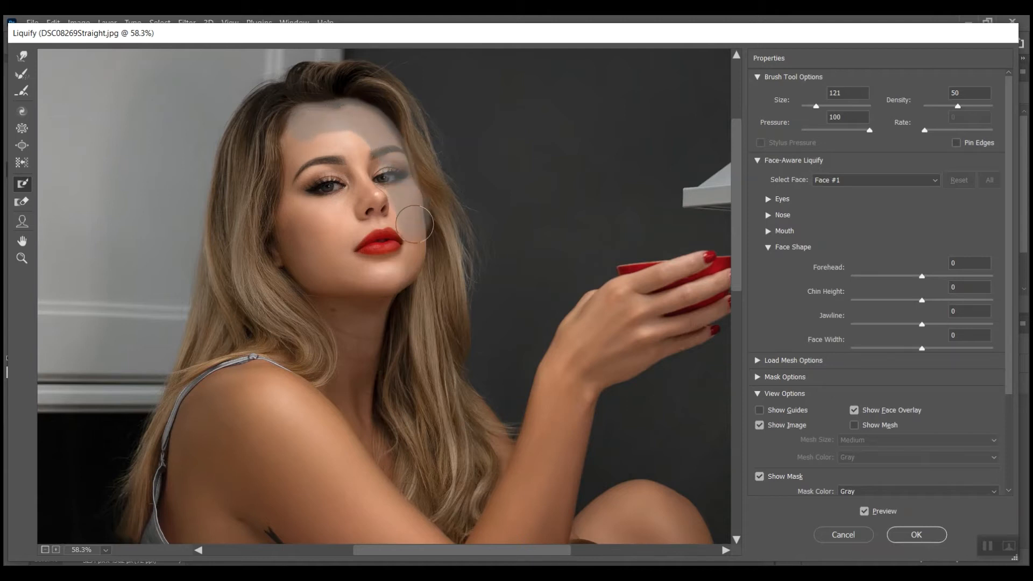
mouse_move(406, 273)
left_mouse_down()
mouse_move(335, 292)
mouse_move(317, 287)
mouse_move(298, 249)
left_mouse_up()
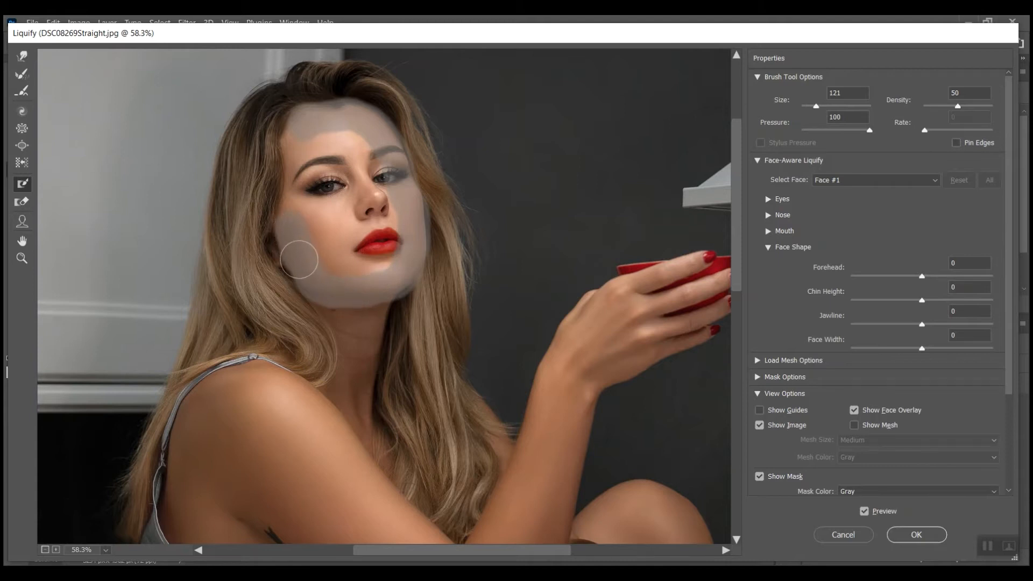
mouse_move(297, 209)
left_mouse_down()
mouse_move(305, 128)
mouse_move(298, 149)
mouse_move(347, 277)
mouse_move(362, 248)
mouse_move(333, 133)
left_mouse_up()
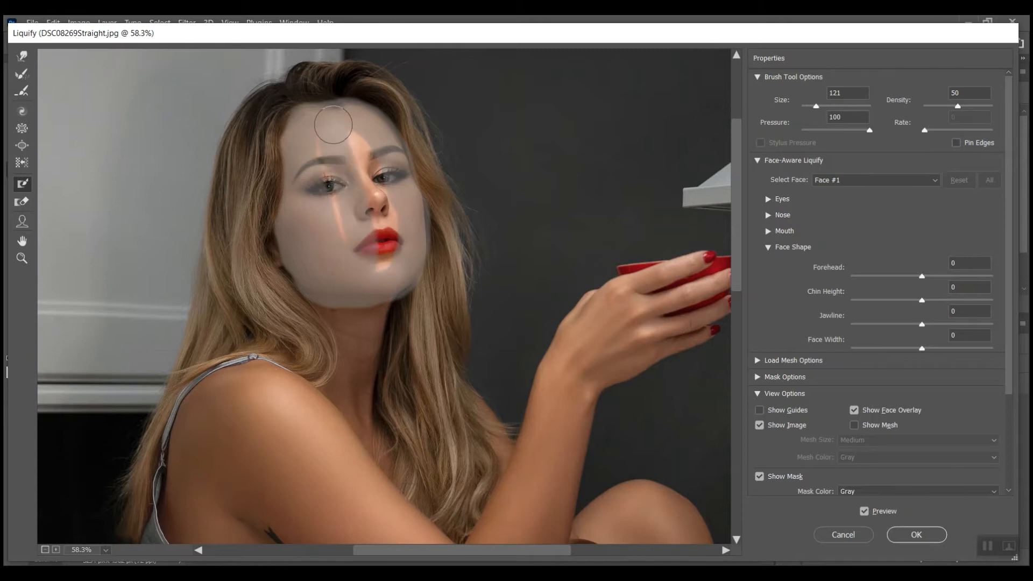
mouse_move(352, 226)
left_mouse_down()
mouse_move(375, 209)
mouse_move(389, 264)
left_mouse_up()
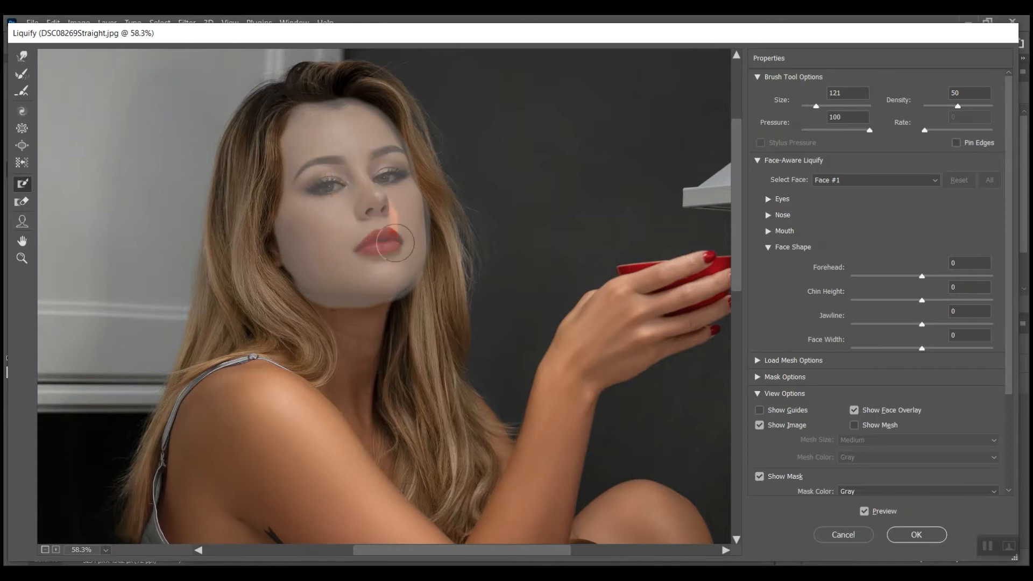
Step: Shape waves into the hair on the cup side of the face with a Forward Warp brush of size 330
left_click(22, 56)
scroll(477, 143, "up", 2)
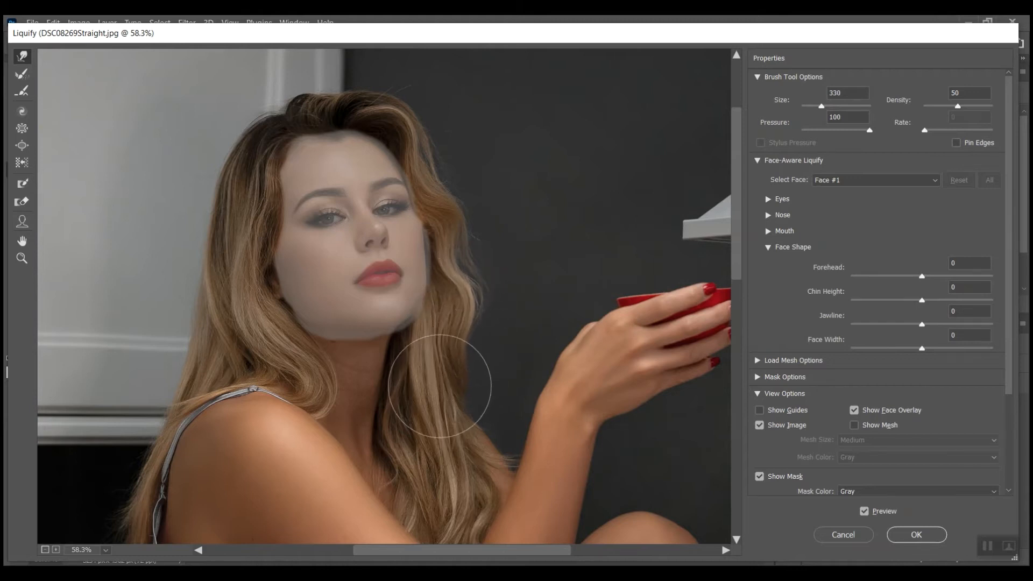
scroll(450, 371, "down", 1)
left_click_drag(421, 346, 435, 345)
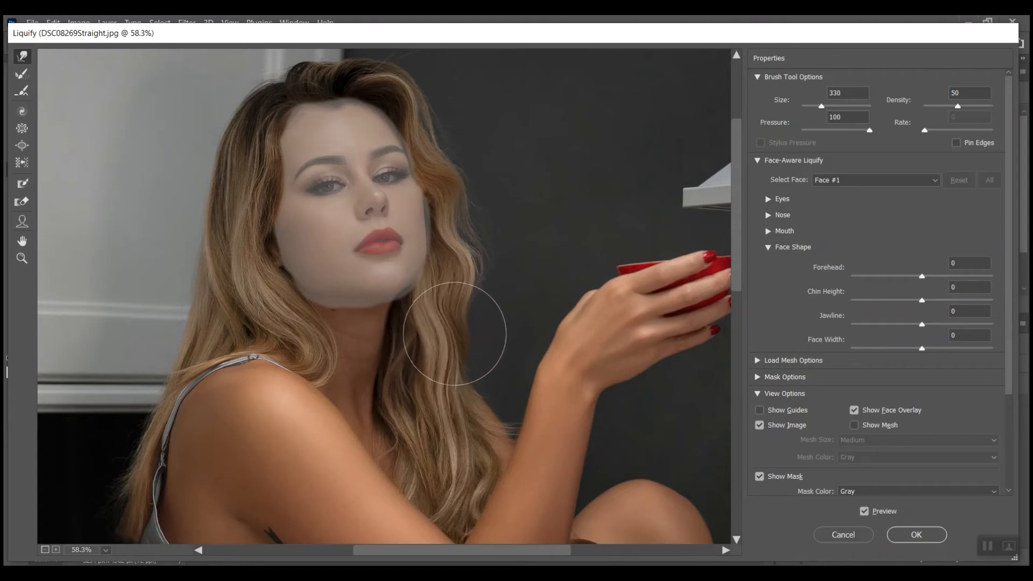
left_click_drag(458, 395, 442, 395)
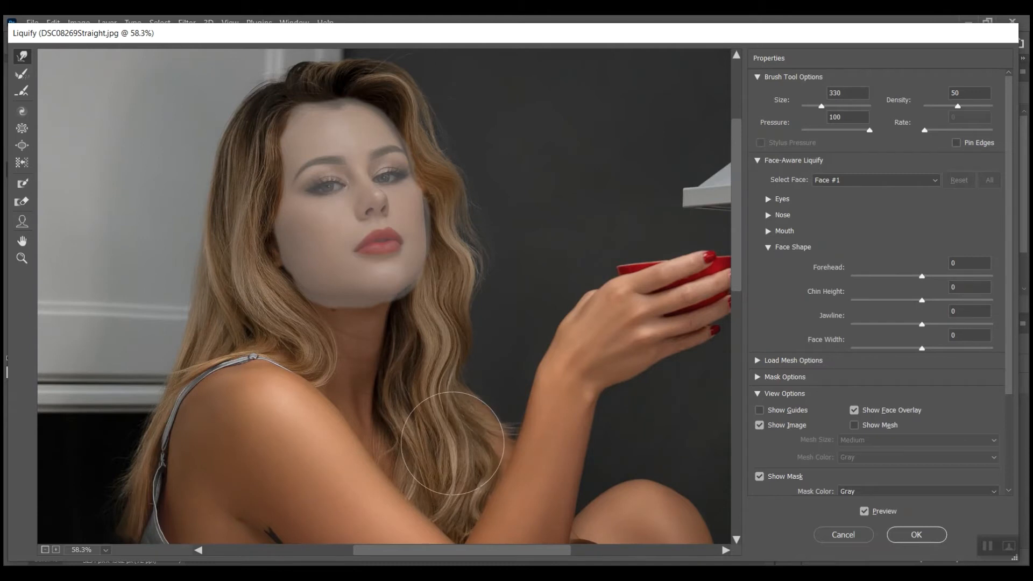
left_click_drag(445, 447, 455, 442)
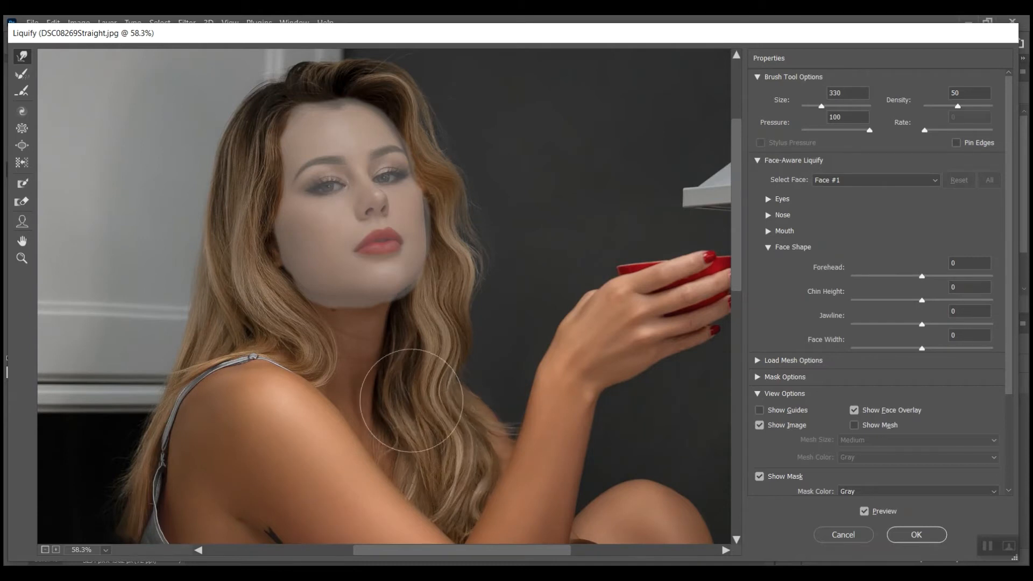
Step: Extend the freeze mask over the neck down to the upper chest with the size 121 brush
left_click(22, 183)
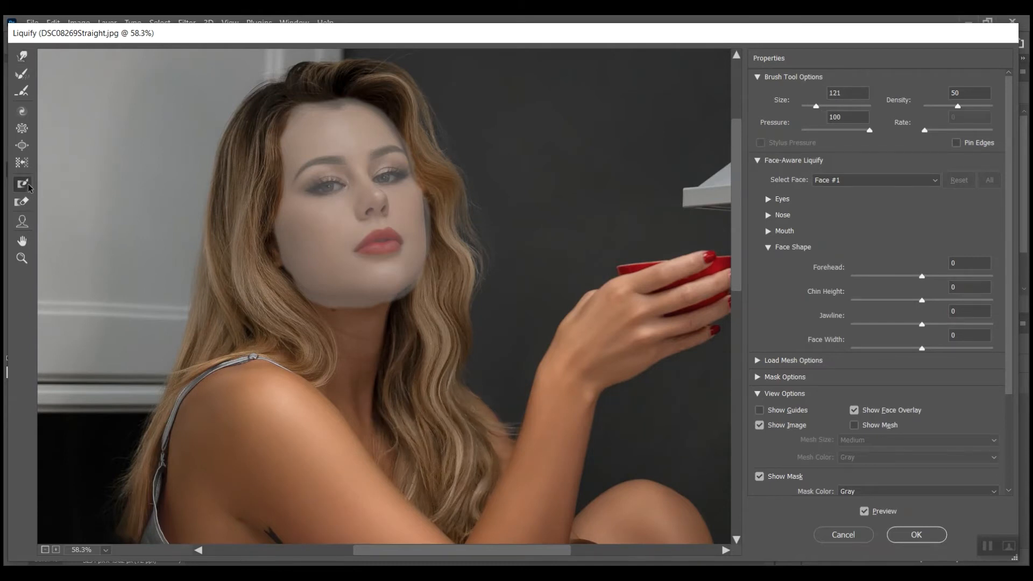
left_click_drag(376, 301, 358, 410)
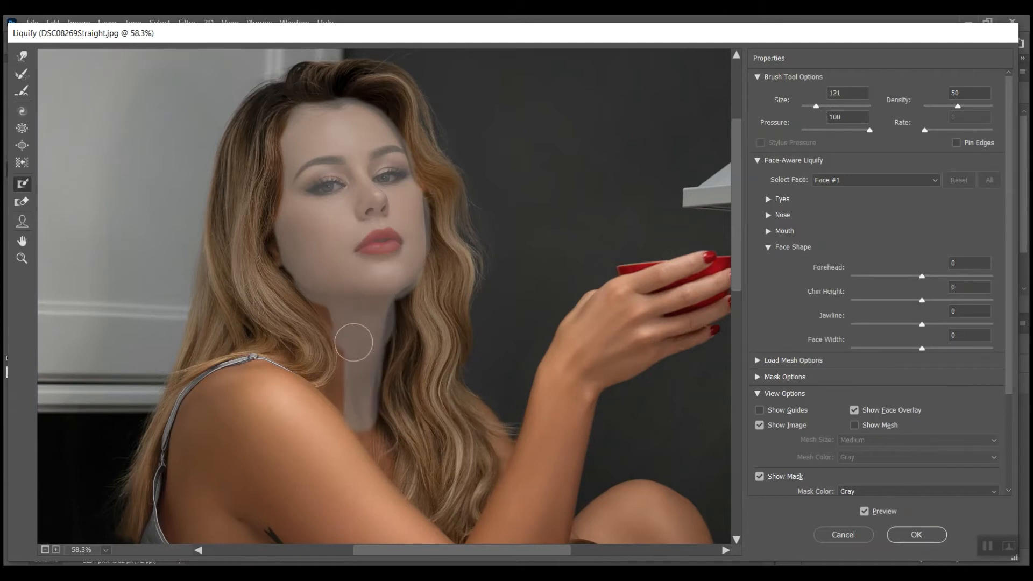
left_click_drag(351, 407, 367, 433)
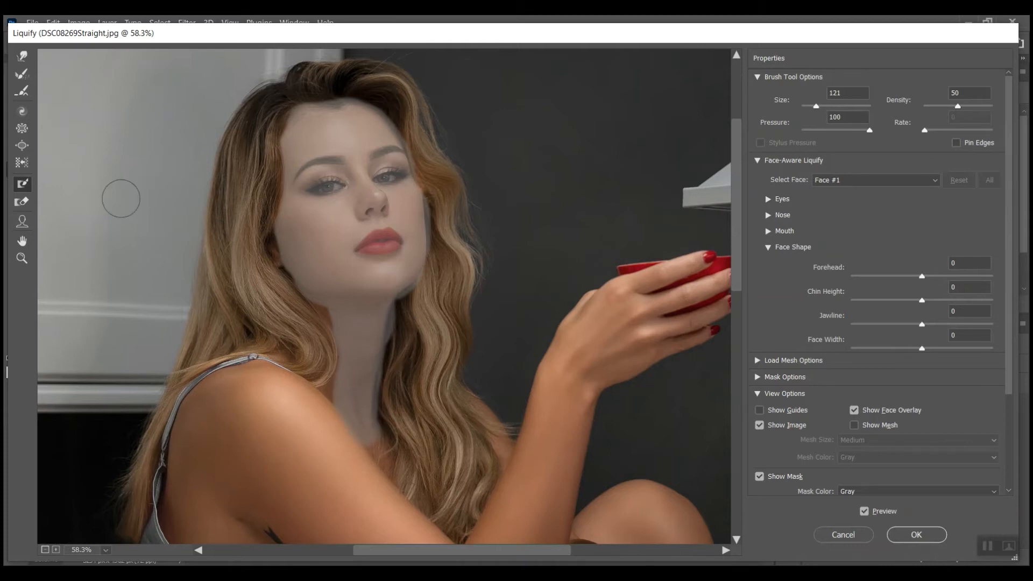
Step: Push the hair beside the frozen neck into waves with a Forward Warp brush of size 265
left_click(21, 54)
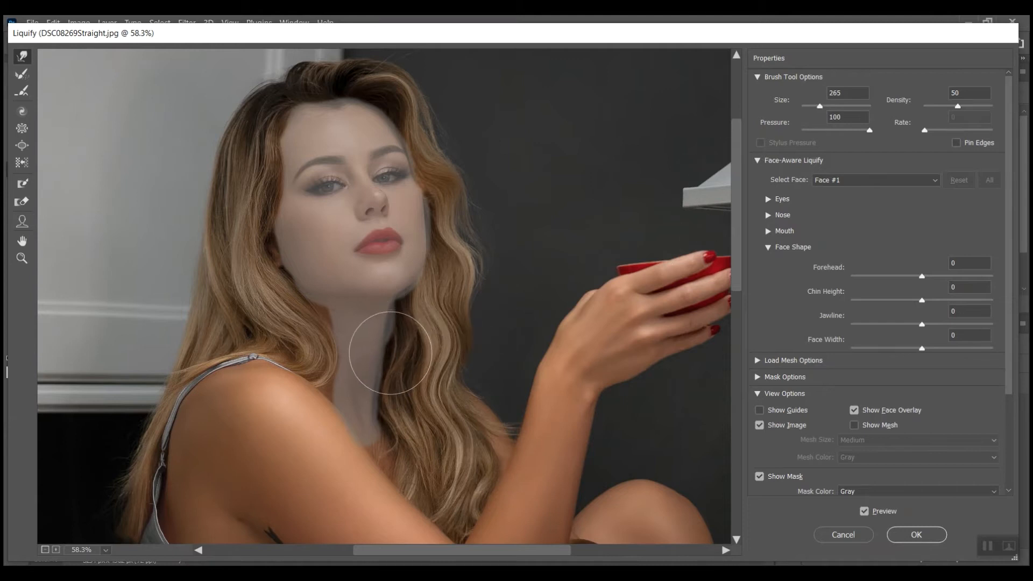
left_click_drag(398, 357, 403, 357)
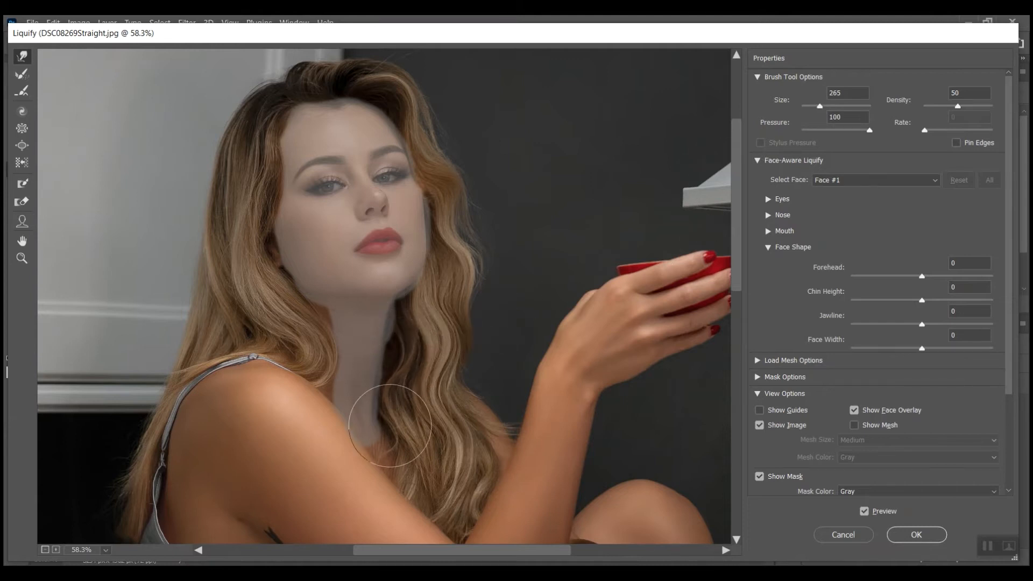
left_click_drag(391, 439, 400, 433)
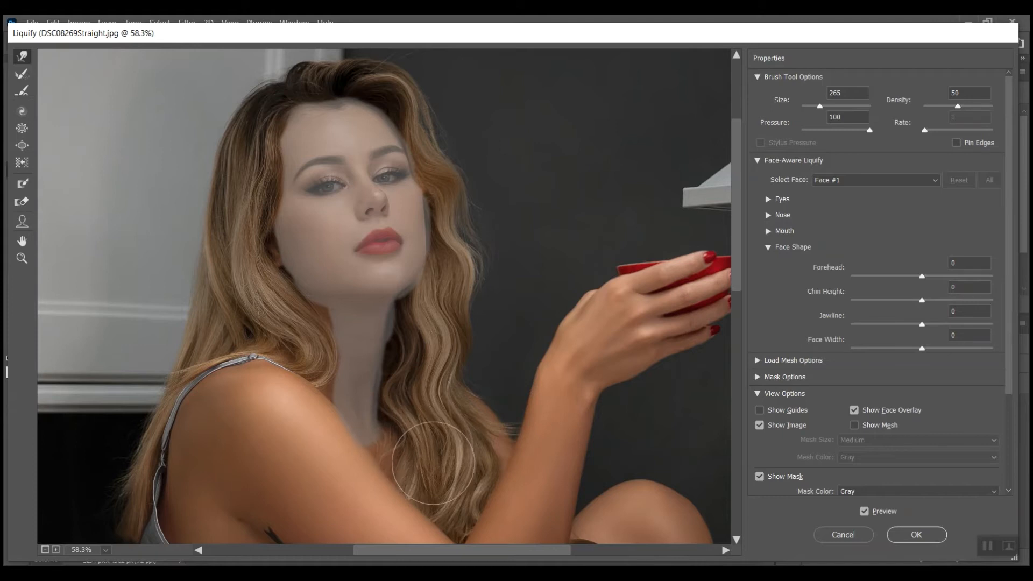
Step: Freeze the inner edge of the near arm from the shoulder to the elbow with the size 121 brush
scroll(458, 398, "down", 3)
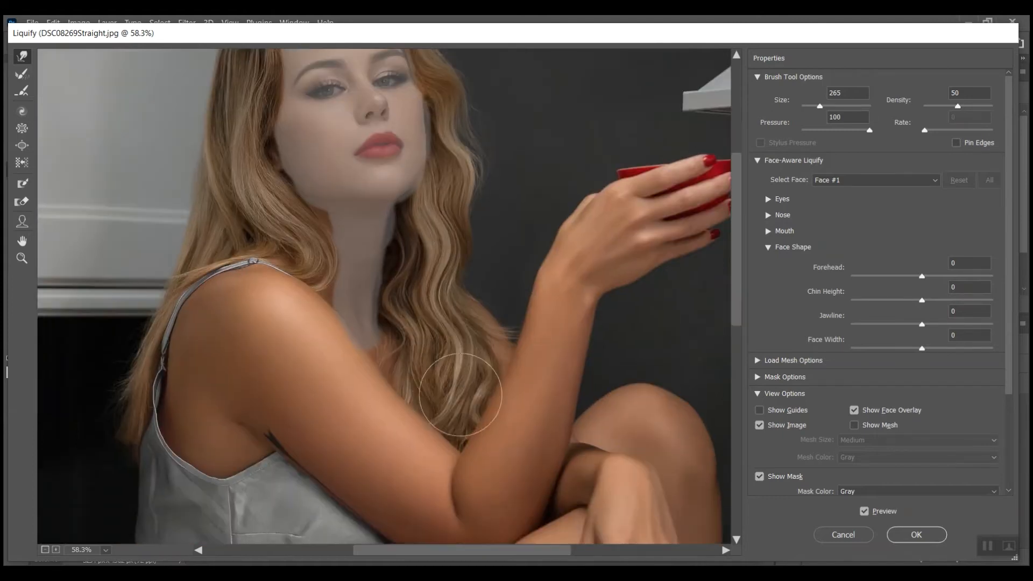
left_click(22, 185)
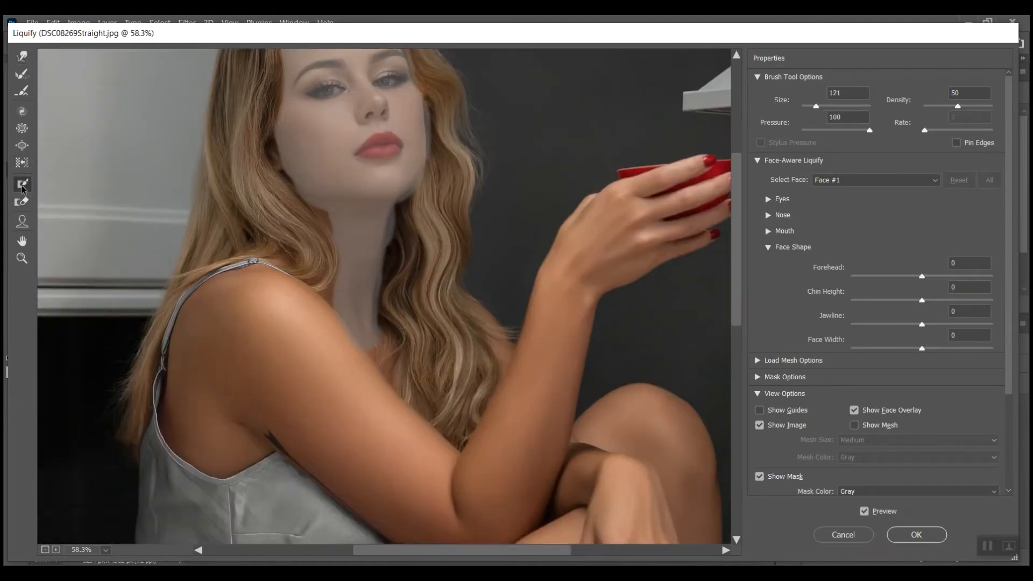
left_click_drag(297, 283, 457, 478)
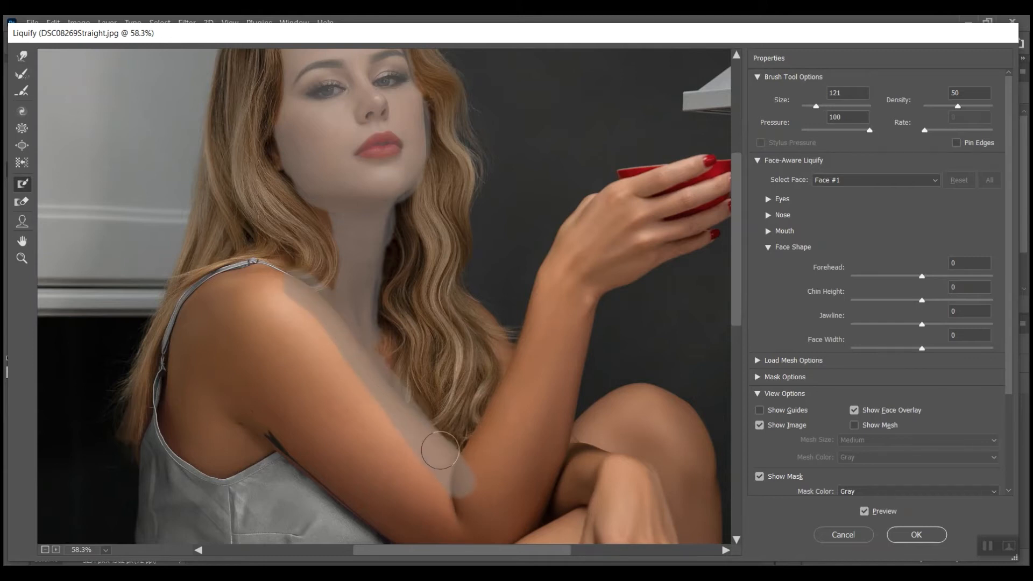
Step: Warp the lower hair next to the frozen arm into tighter waves with a size 265 Forward Warp brush
left_click(22, 56)
mouse_move(441, 369)
left_mouse_down()
mouse_move(411, 366)
mouse_move(451, 373)
mouse_move(452, 390)
mouse_move(452, 379)
mouse_move(437, 376)
mouse_move(460, 405)
left_mouse_up()
left_click_drag(453, 361, 450, 358)
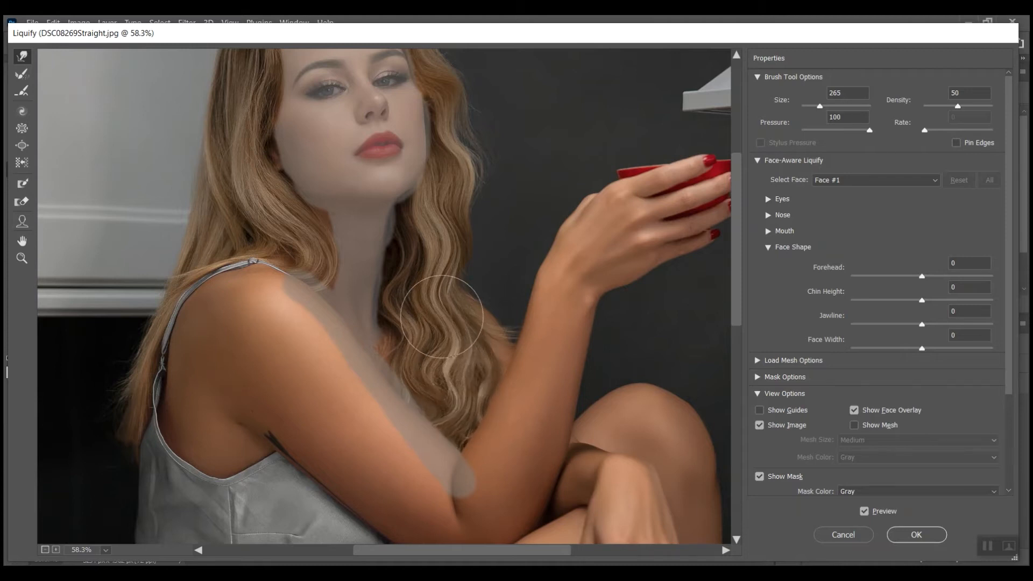
Step: Lift the hair at the top of the head for more volume with the size 265 Forward Warp brush
scroll(486, 302, "up", 1)
scroll(486, 301, "up", 2)
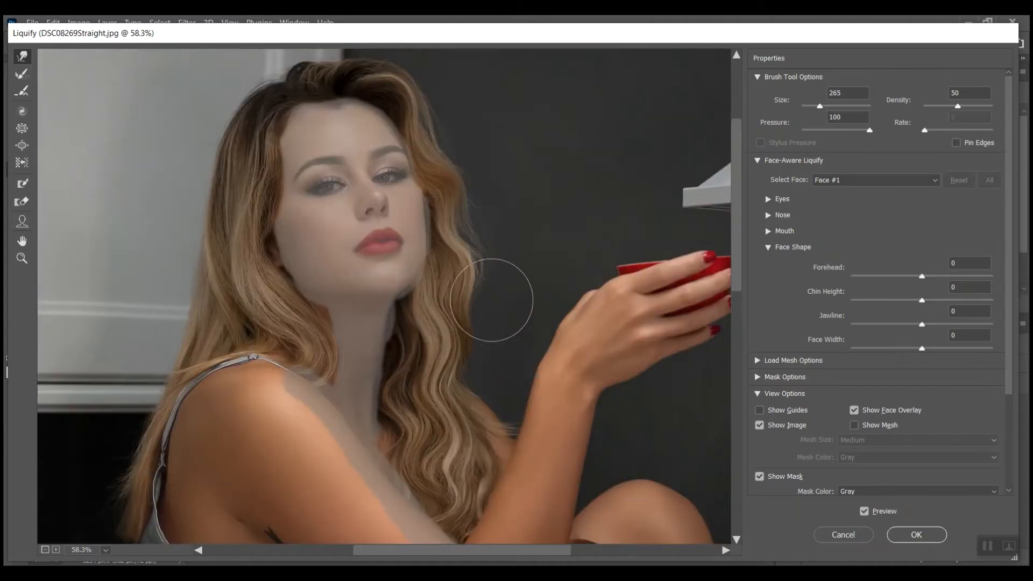
scroll(325, 79, "up", 2)
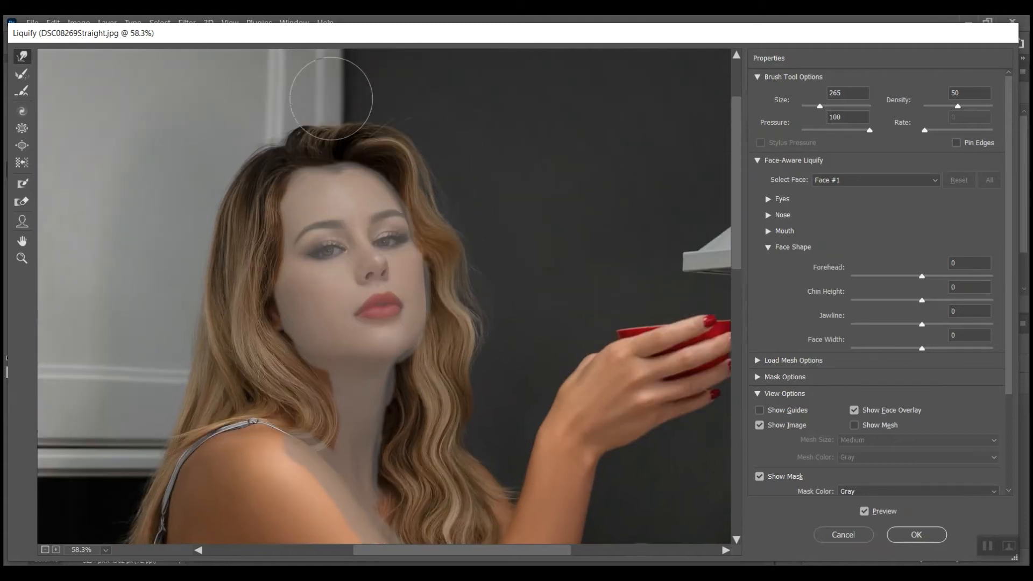
left_click_drag(328, 119, 323, 104)
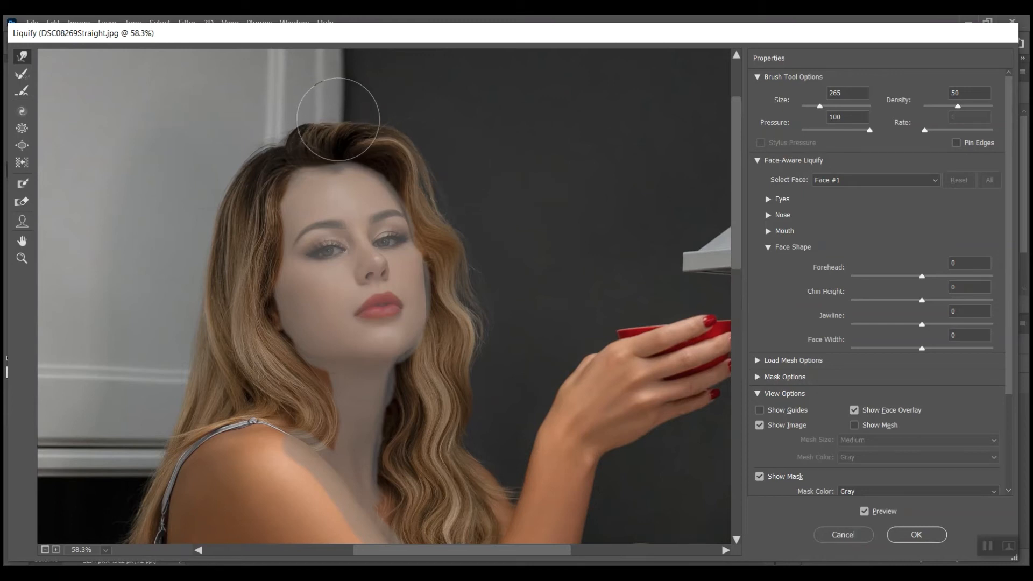
scroll(462, 173, "down", 2)
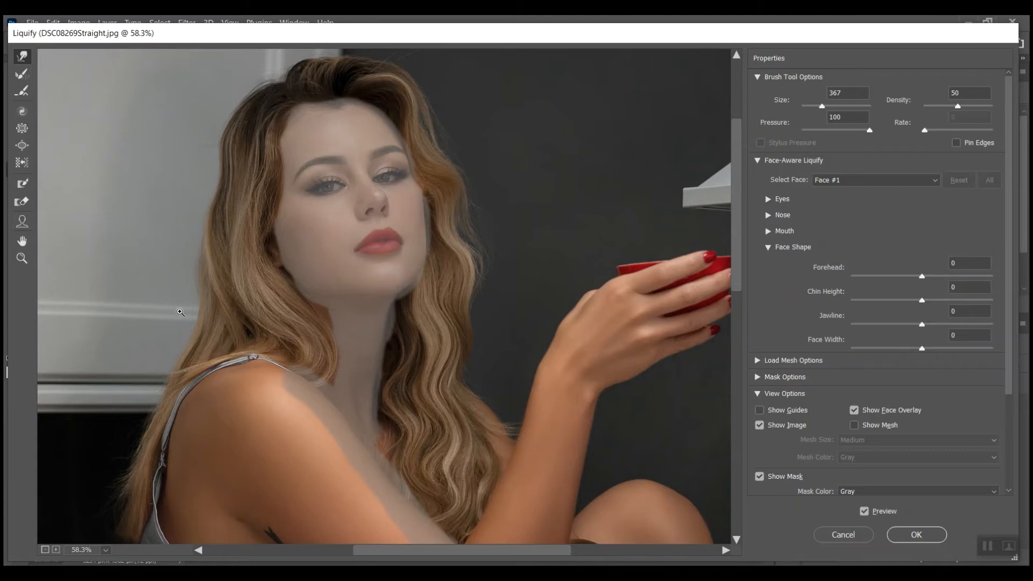
Step: Warp the outer hair above the near shoulder with a size 367 brush and thaw the near forehead and cheek edge with size 406
left_click_drag(179, 310, 190, 304)
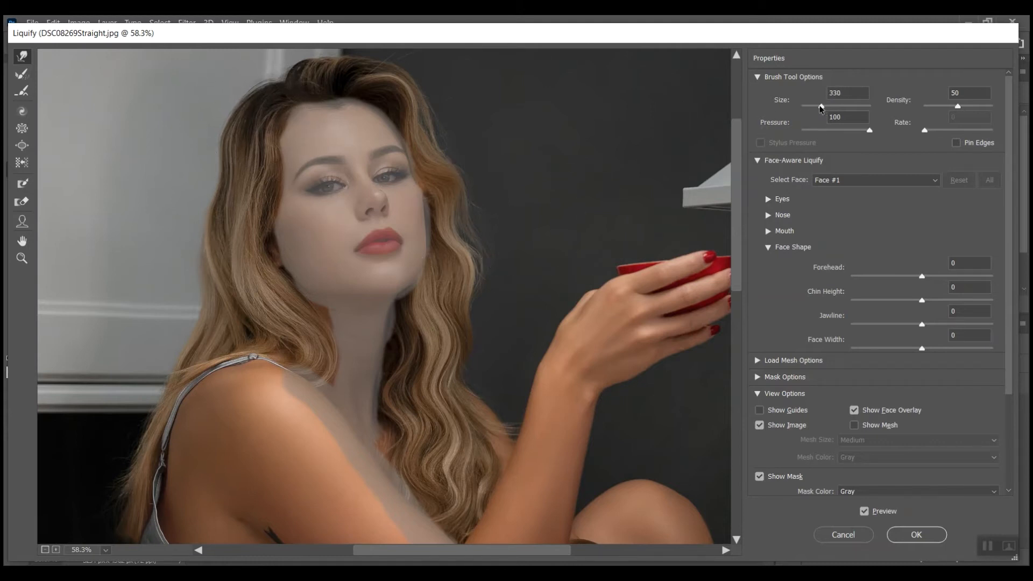
left_click(22, 201)
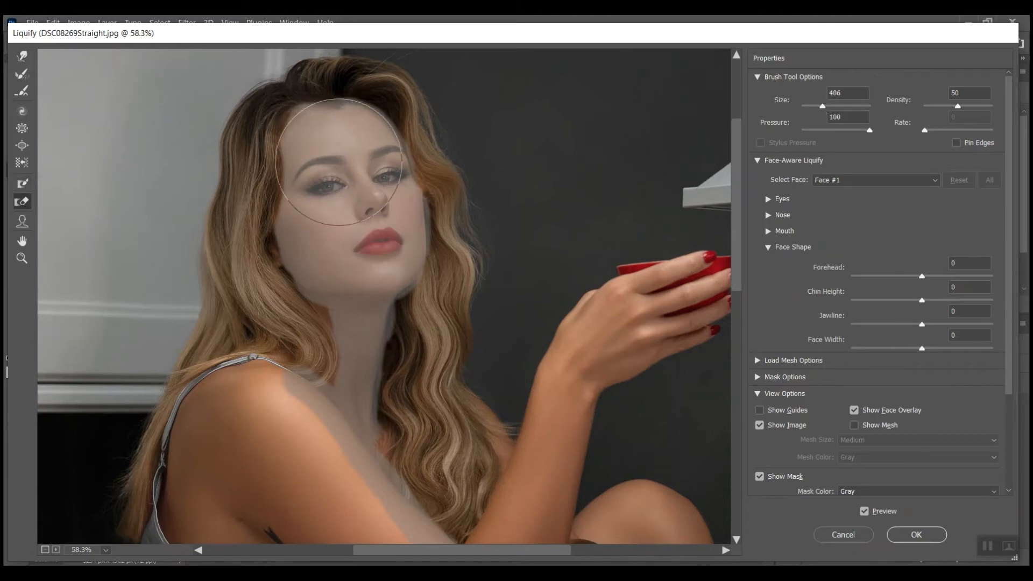
mouse_move(272, 122)
left_mouse_down()
mouse_move(280, 213)
mouse_move(286, 143)
left_mouse_up()
left_click(22, 56)
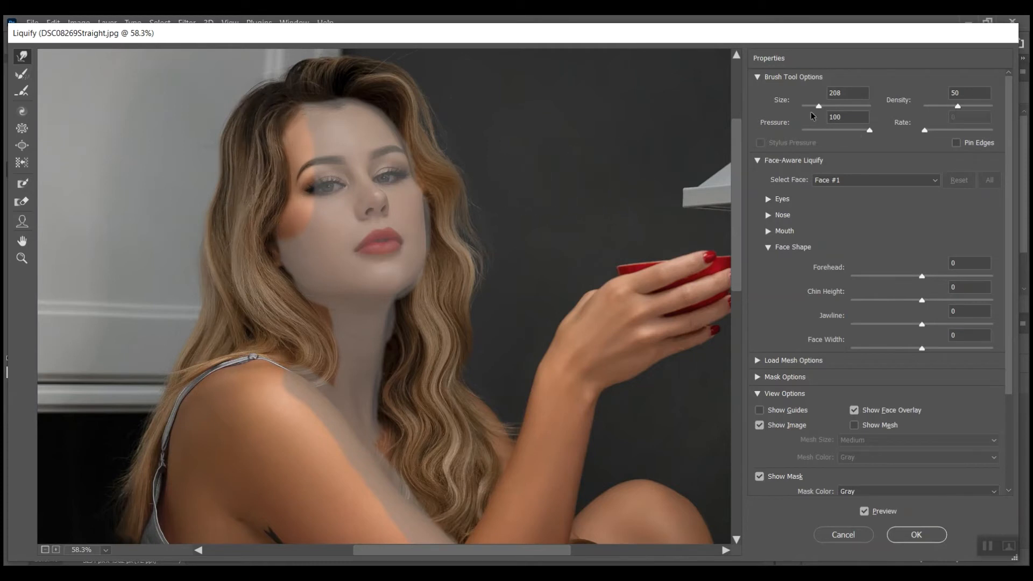
Step: Refreeze the near side of the forehead and cheek, including the ear edge, with the size 121 Freeze Mask brush
left_click(23, 184)
mouse_move(303, 124)
left_mouse_down()
mouse_move(306, 207)
mouse_move(290, 234)
left_mouse_up()
scroll(373, 248, "down", 2)
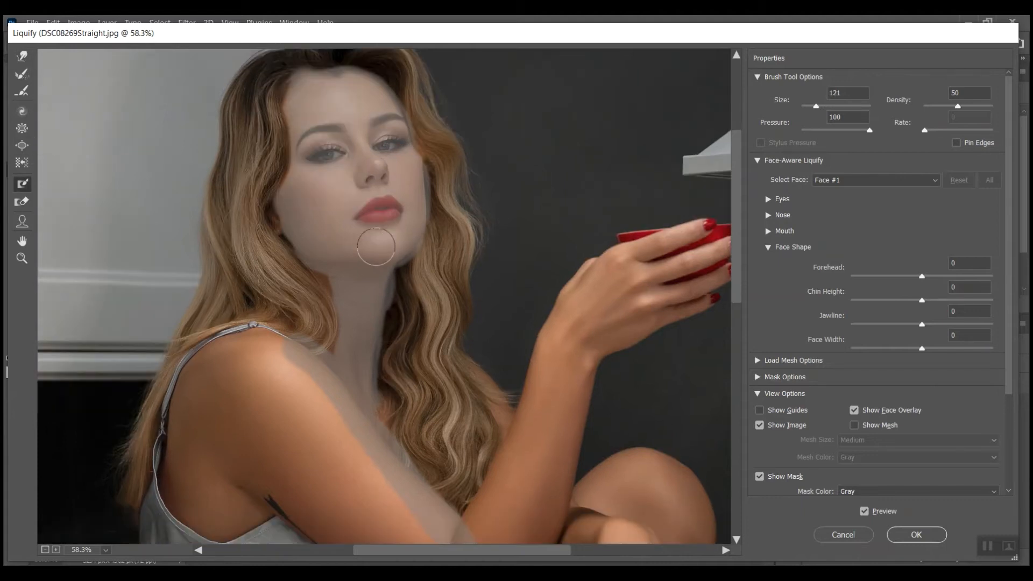
left_click(23, 57)
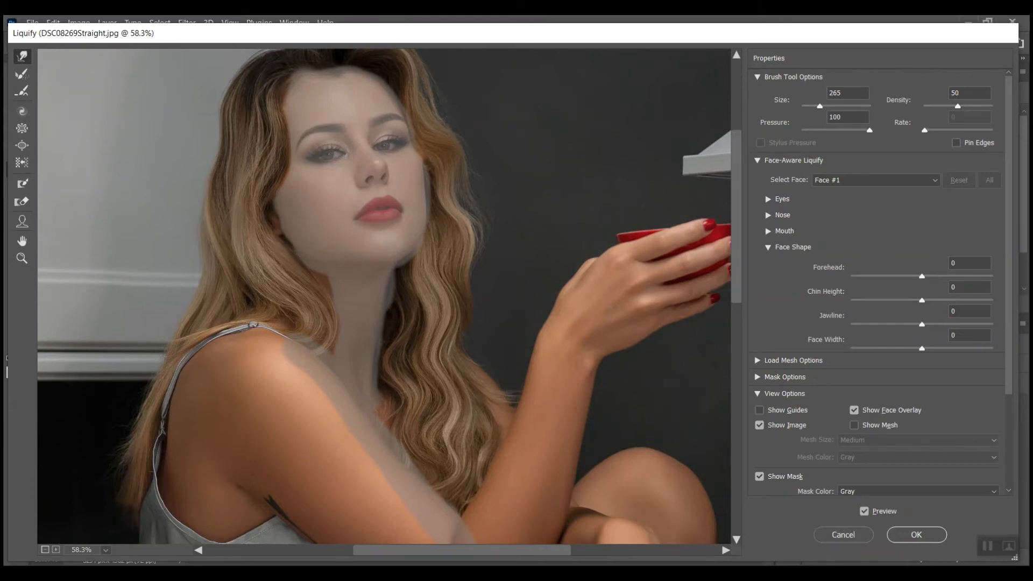
left_click(22, 186)
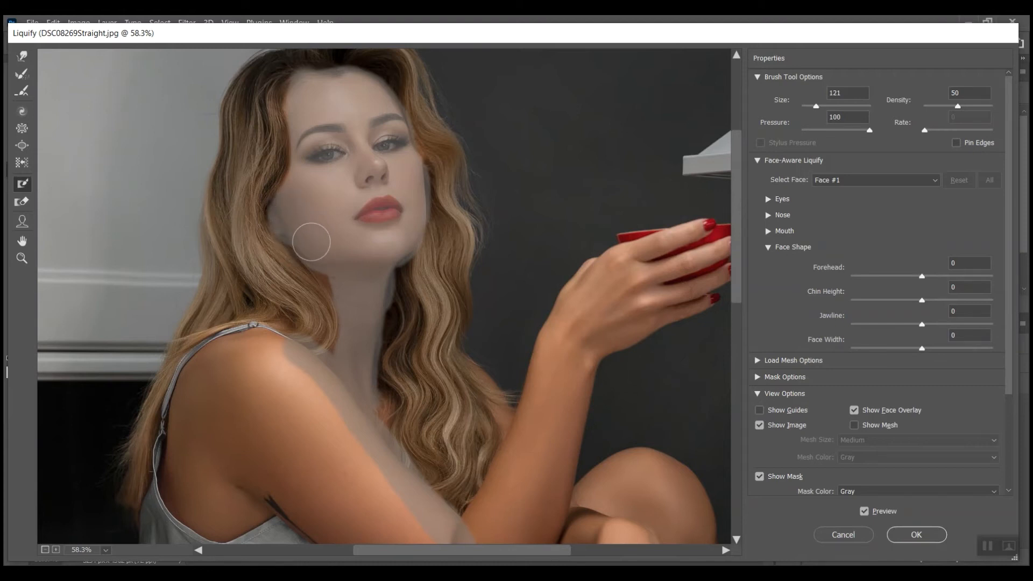
Step: Push the hair between the near cheek and shoulder into stronger waves with a size 265 Forward Warp brush
left_click(23, 55)
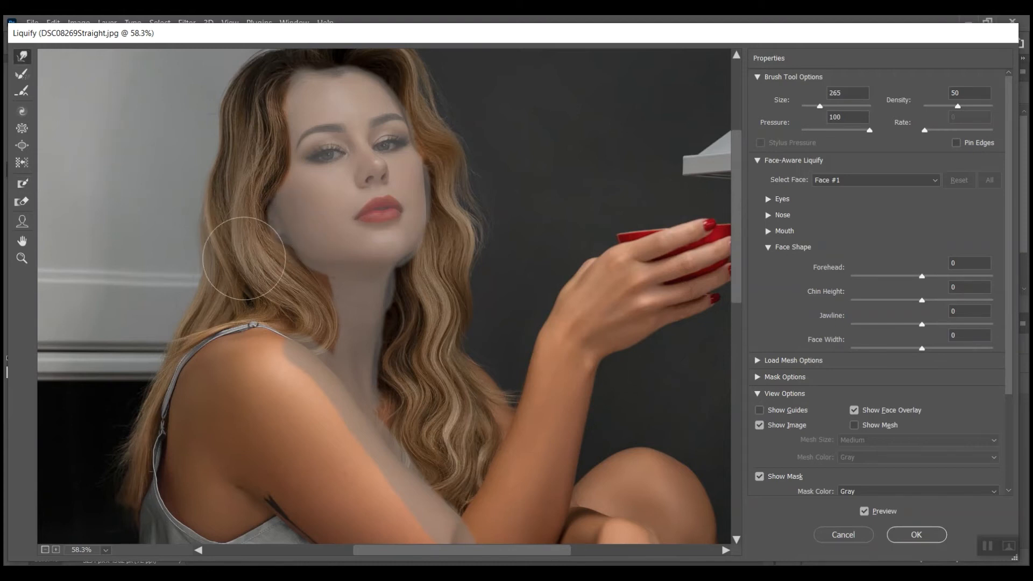
left_click_drag(255, 232, 250, 230)
left_click_drag(250, 278, 266, 268)
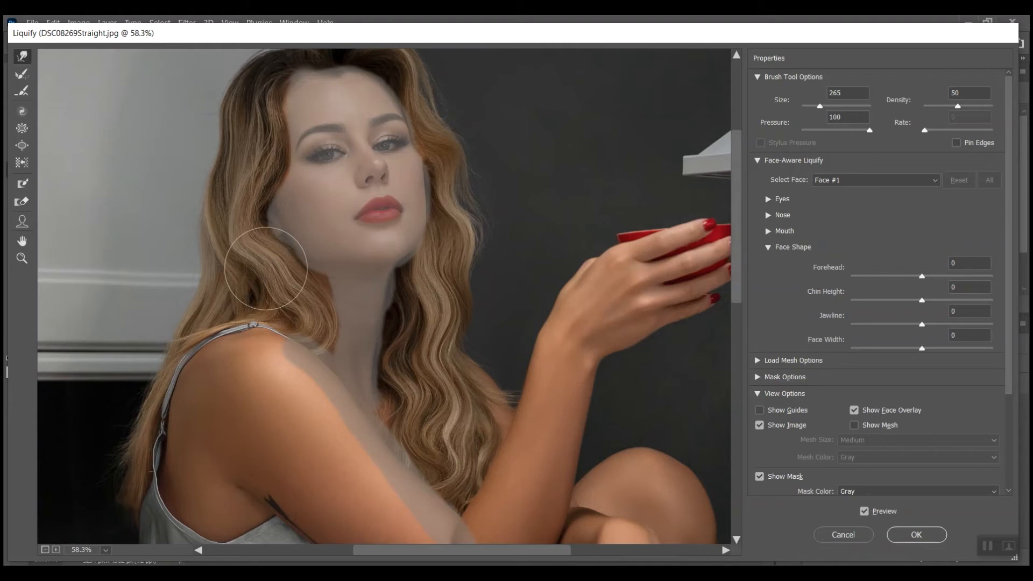
left_click_drag(231, 241, 236, 238)
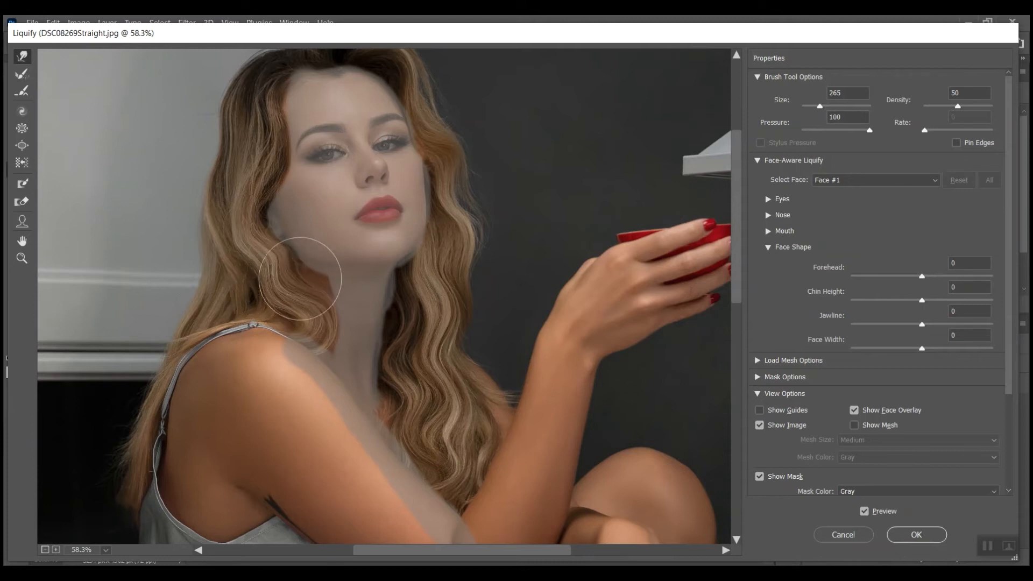
Step: Shape the loose hair behind the near shoulder into outward waves with Forward Warp brushes of size 208 and 121
scroll(371, 330, "down", 5)
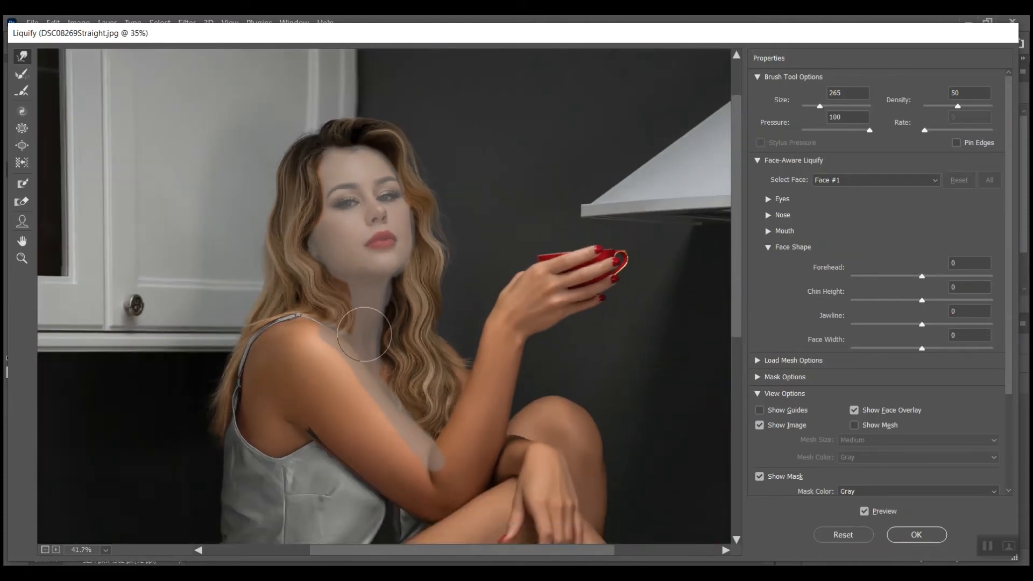
scroll(366, 338, "up", 3)
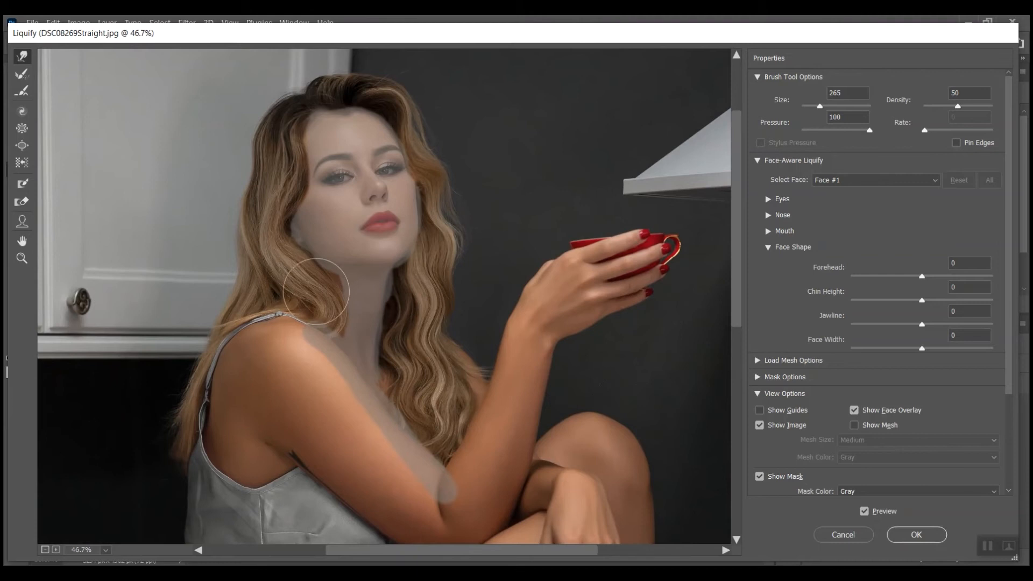
scroll(300, 311, "down", 2)
scroll(301, 311, "up", 1)
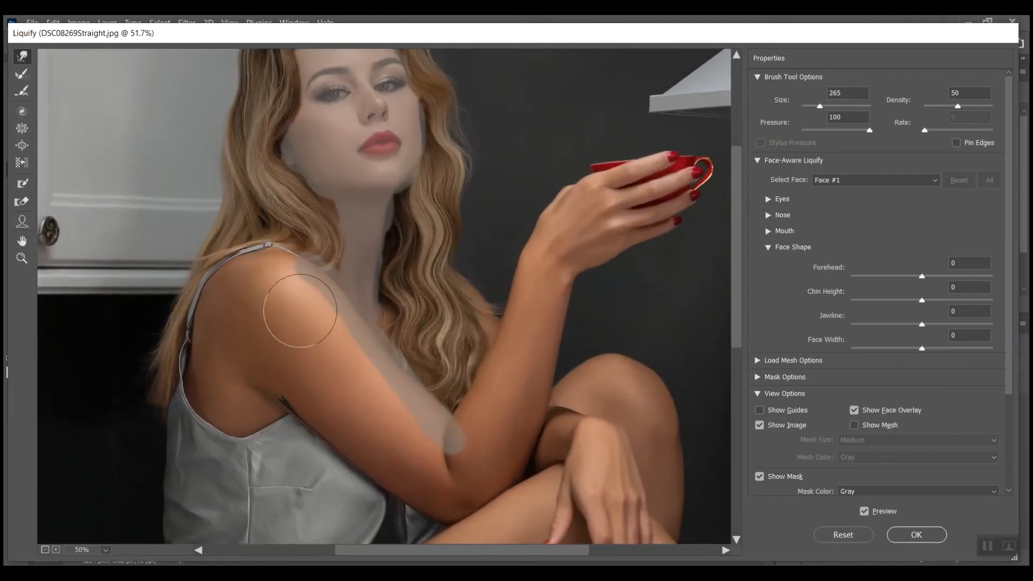
scroll(301, 311, "up", 2)
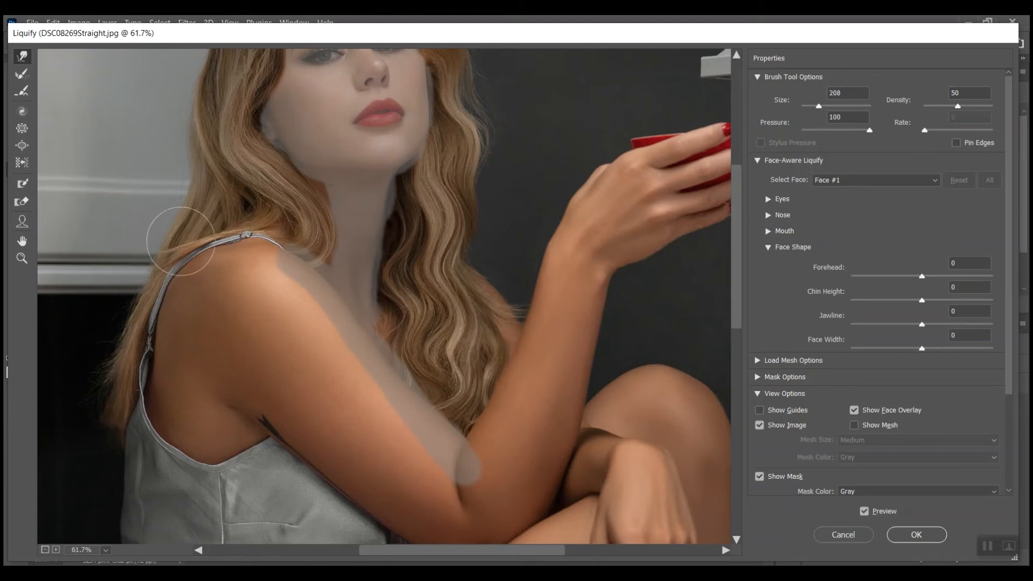
left_click_drag(175, 232, 172, 232)
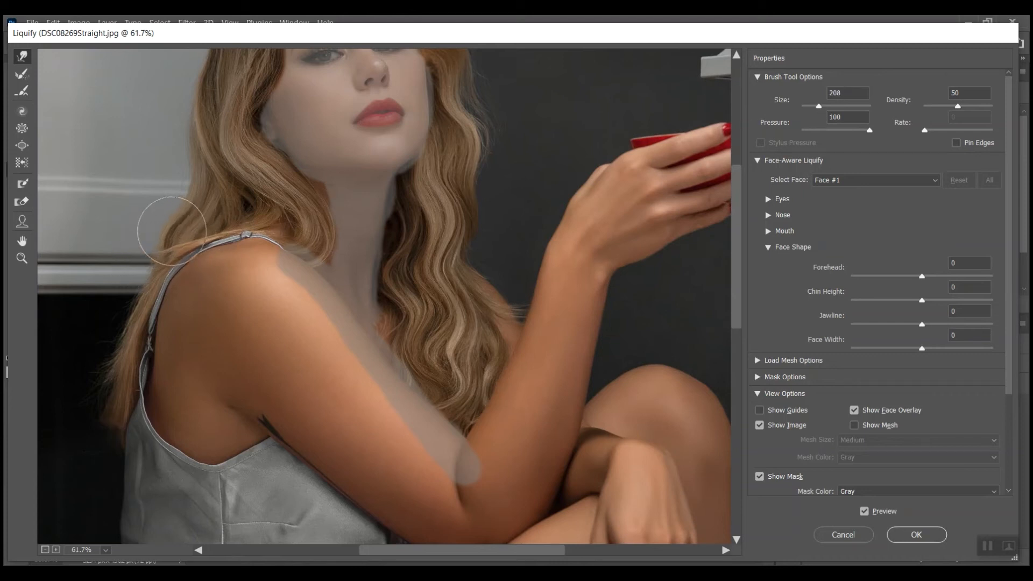
key("ctrl+z")
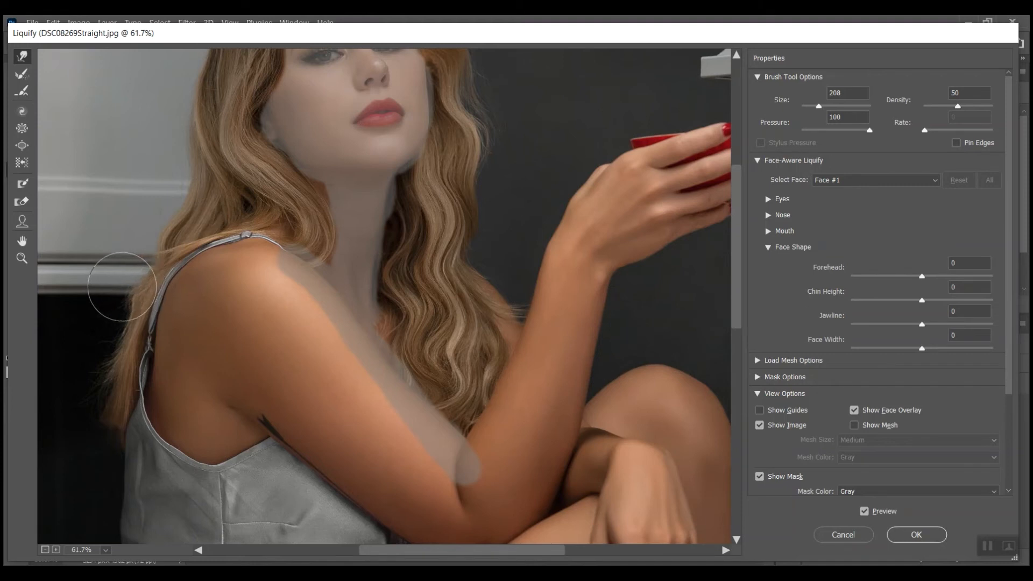
left_click_drag(119, 345, 108, 343)
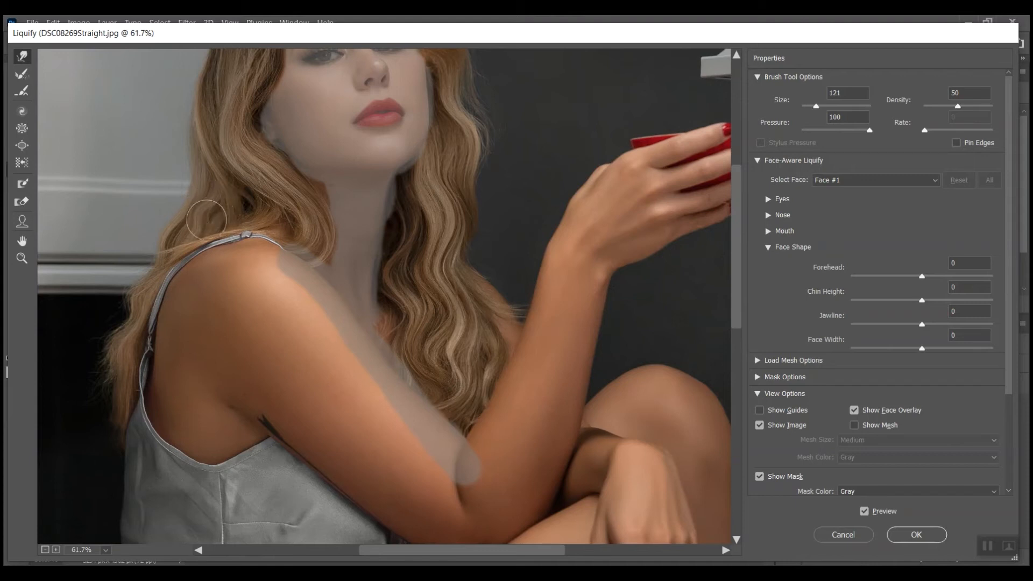
key("alt")
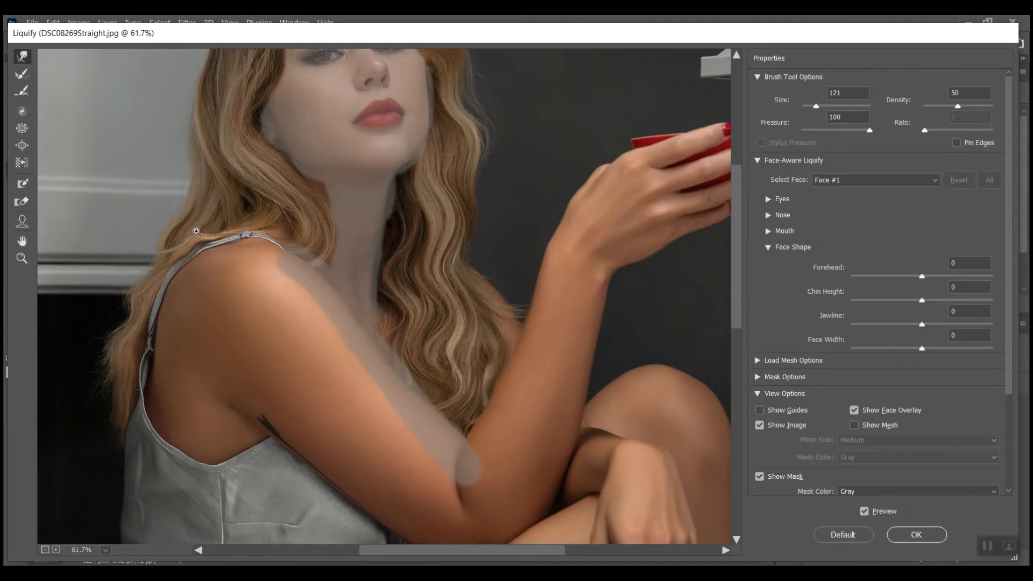
Step: Thaw the whole mask over the face, neck and arm with a size 701 Thaw Mask brush
scroll(210, 253, "down", 3)
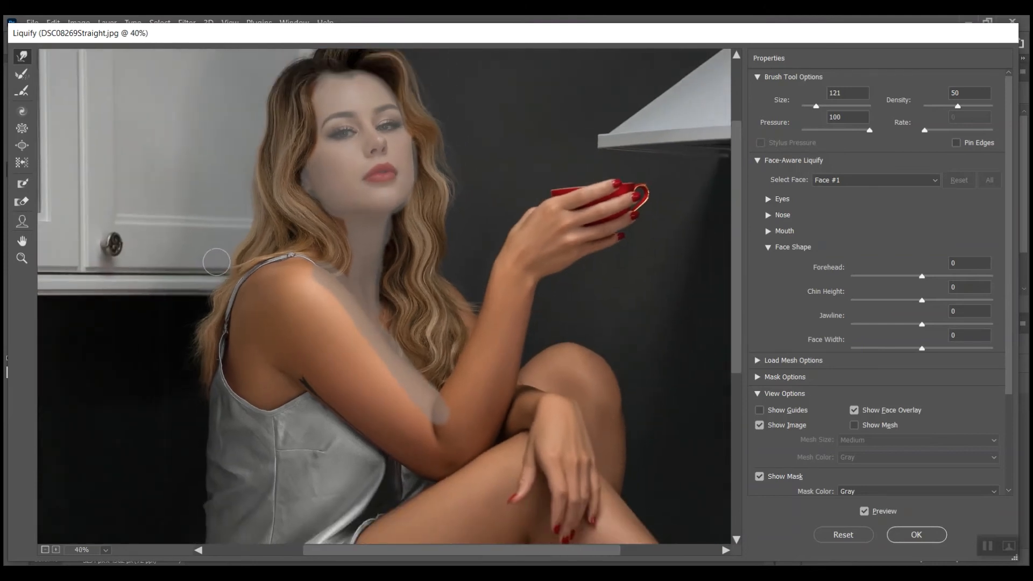
scroll(216, 262, "down", 1)
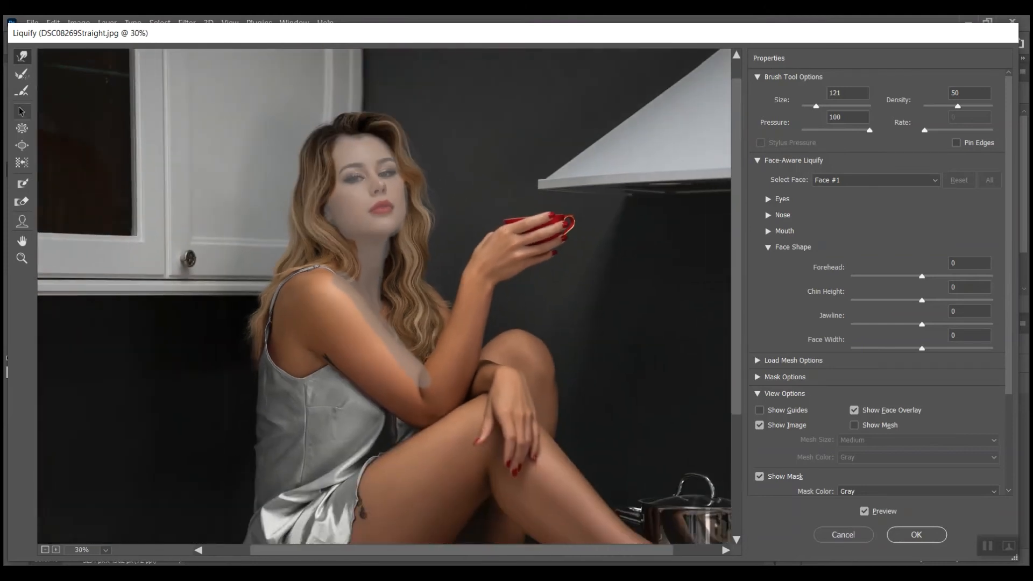
left_click(22, 201)
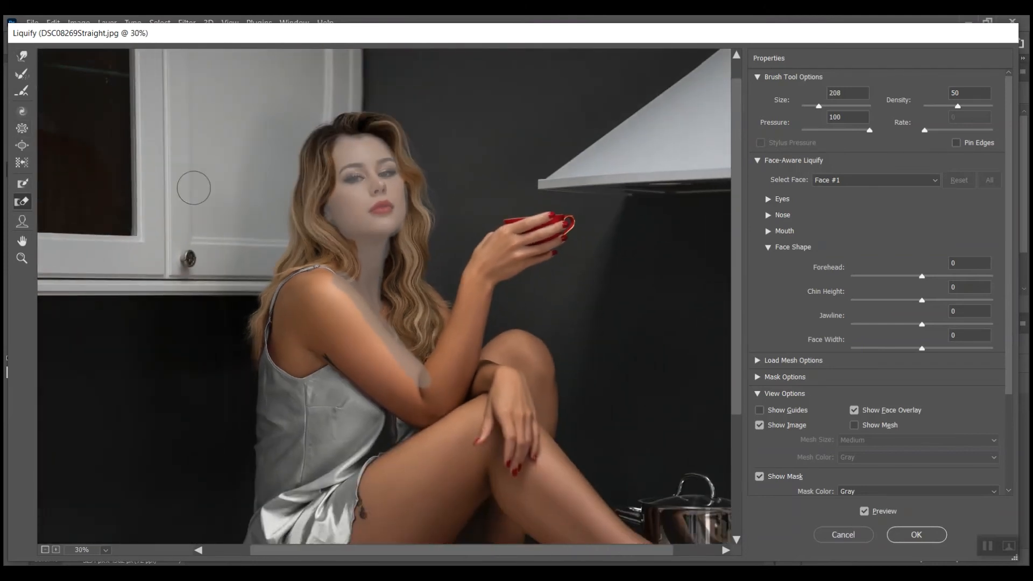
left_click(827, 106)
mouse_move(344, 171)
left_mouse_down()
mouse_move(404, 174)
mouse_move(337, 201)
mouse_move(411, 226)
mouse_move(353, 255)
mouse_move(337, 306)
mouse_move(447, 372)
left_mouse_up()
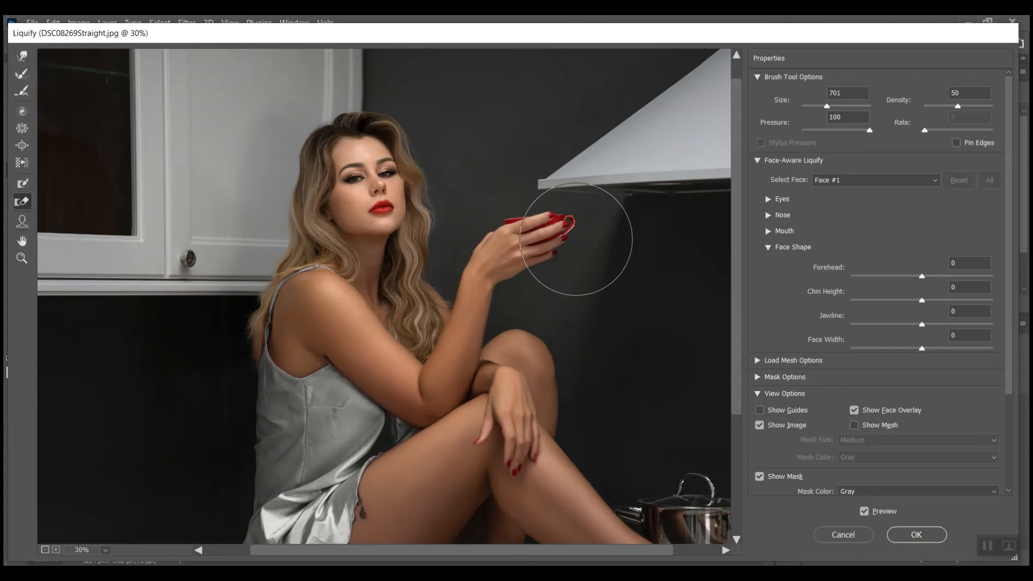
Step: Pull the hair outward from the crown down the near side of the head with a size 591 Forward Warp brush for more volume
left_click(21, 57)
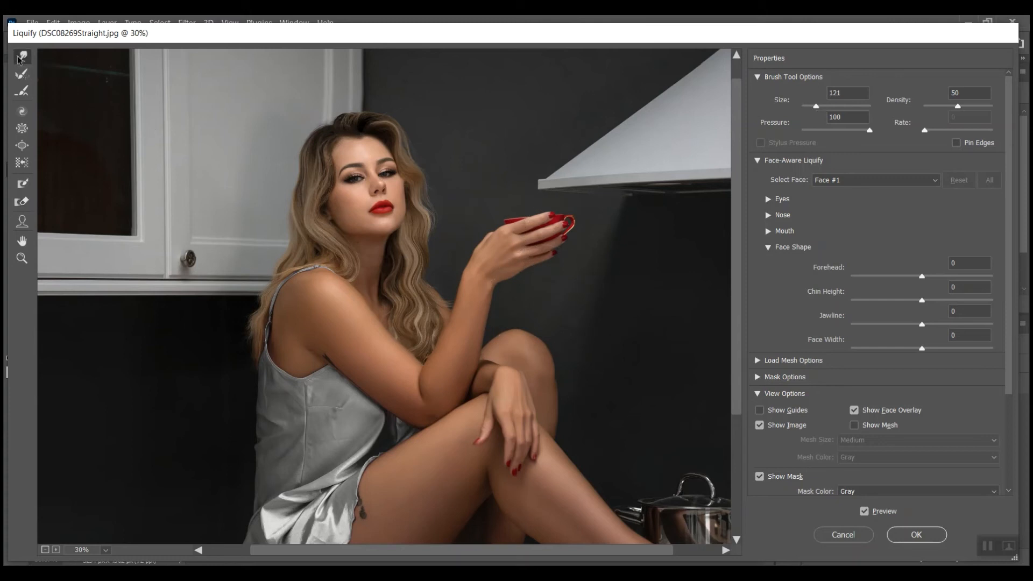
scroll(461, 245, "up", 5)
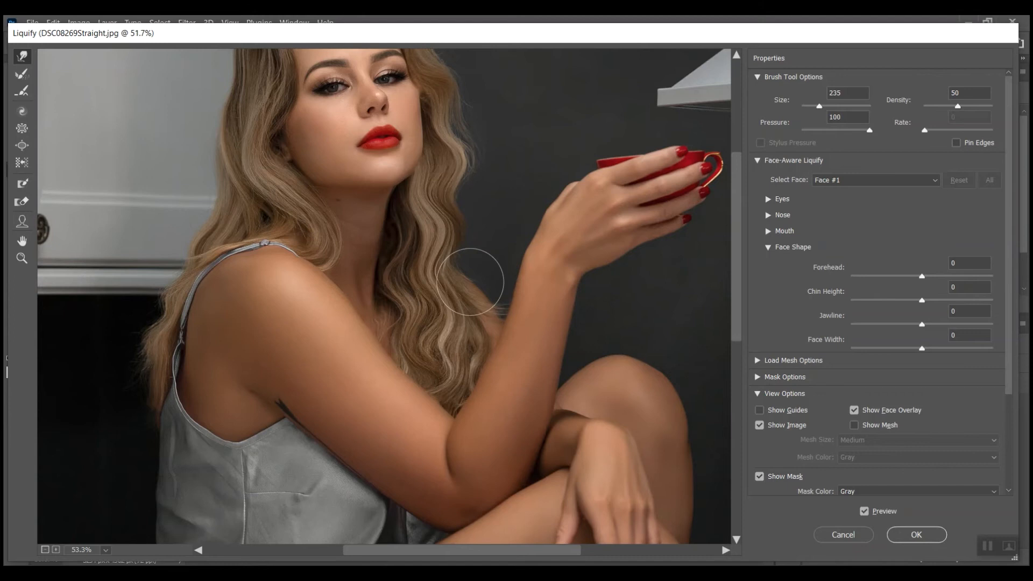
scroll(469, 276, "down", 3)
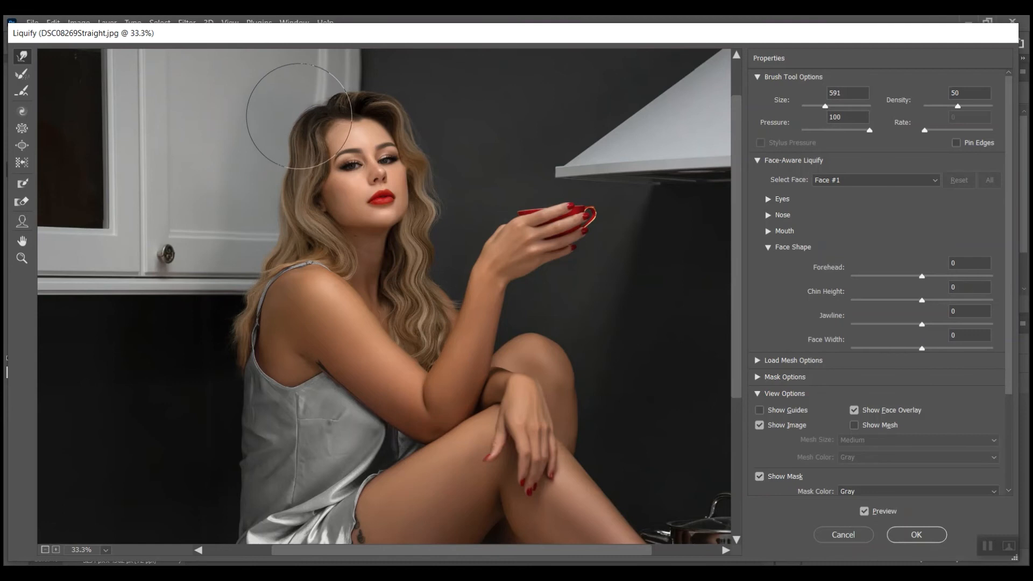
left_click_drag(312, 101, 312, 97)
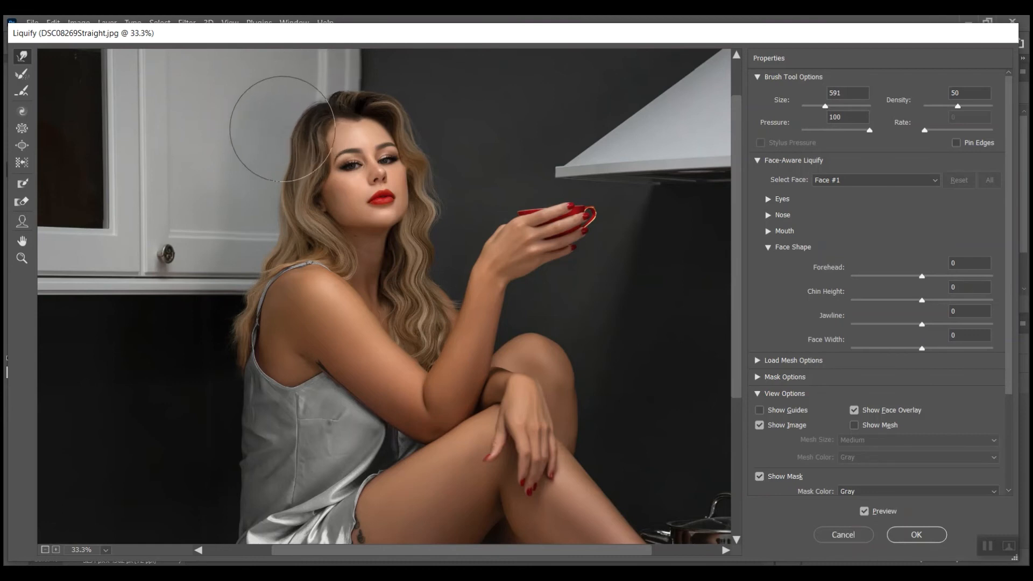
left_click_drag(280, 130, 274, 130)
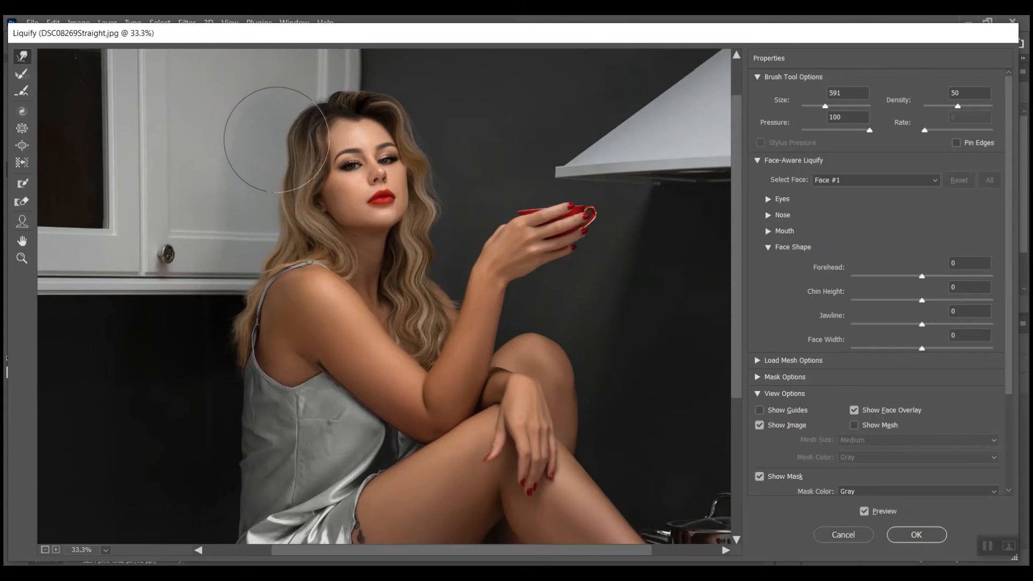
left_click_drag(269, 174, 263, 182)
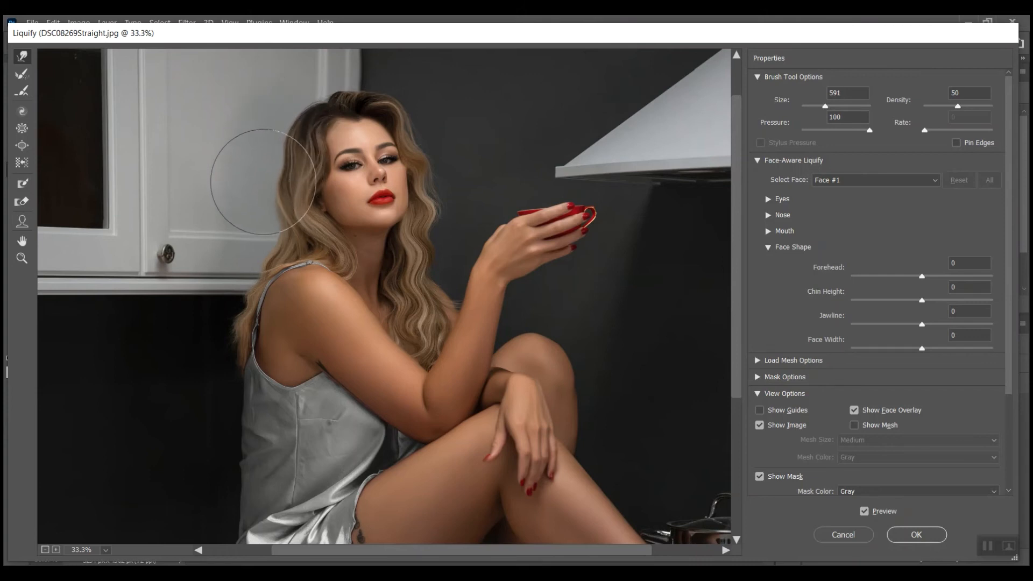
mouse_move(270, 217)
left_mouse_down()
mouse_move(685, 247)
mouse_move(656, 245)
left_mouse_up()
Step: Refine the waves in the hair beside the far side of the neck with a size 208 Forward Warp brush
scroll(657, 246, "down", 3)
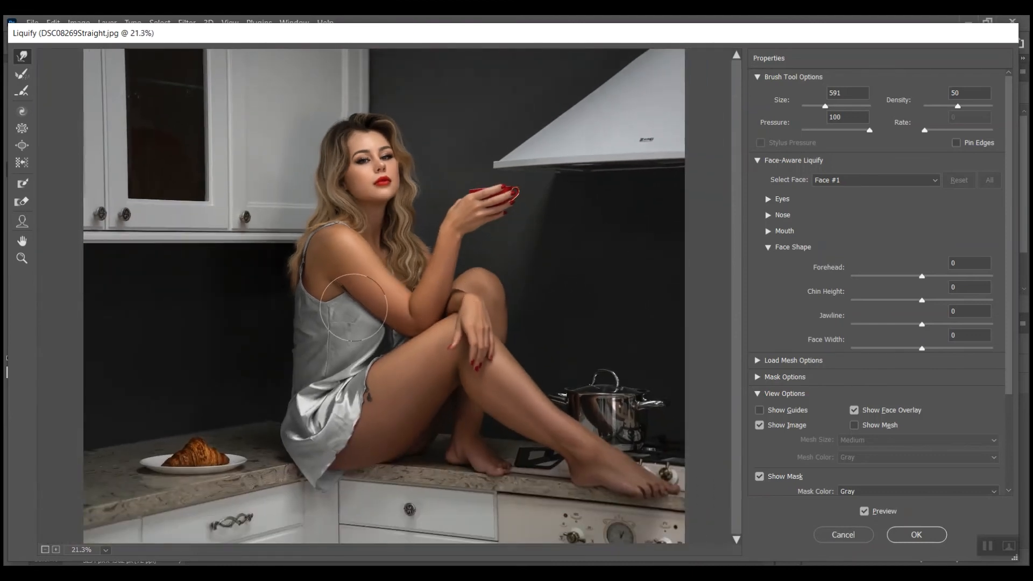
scroll(386, 296, "up", 3)
scroll(307, 243, "up", 3)
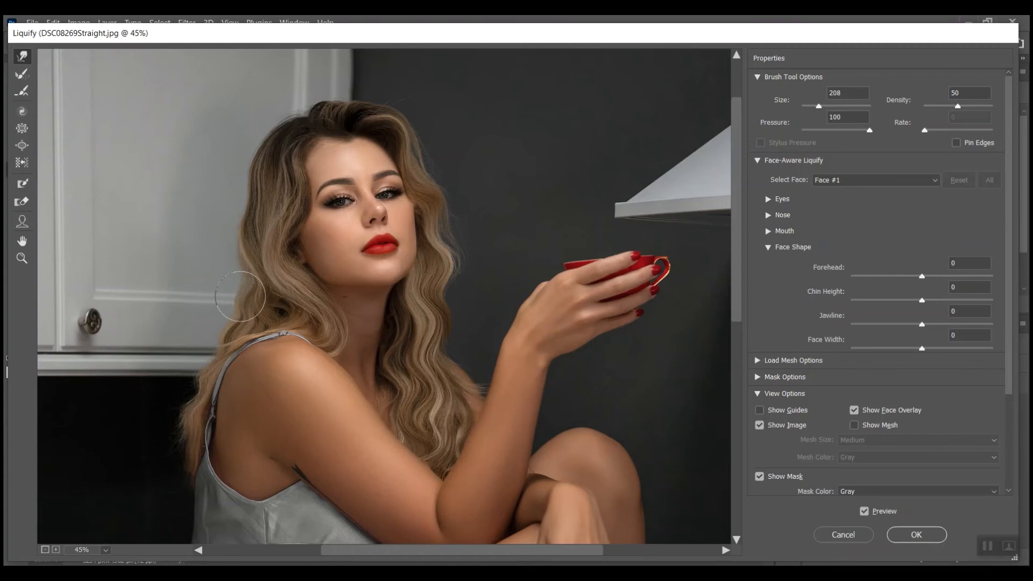
scroll(355, 312, "down", 2)
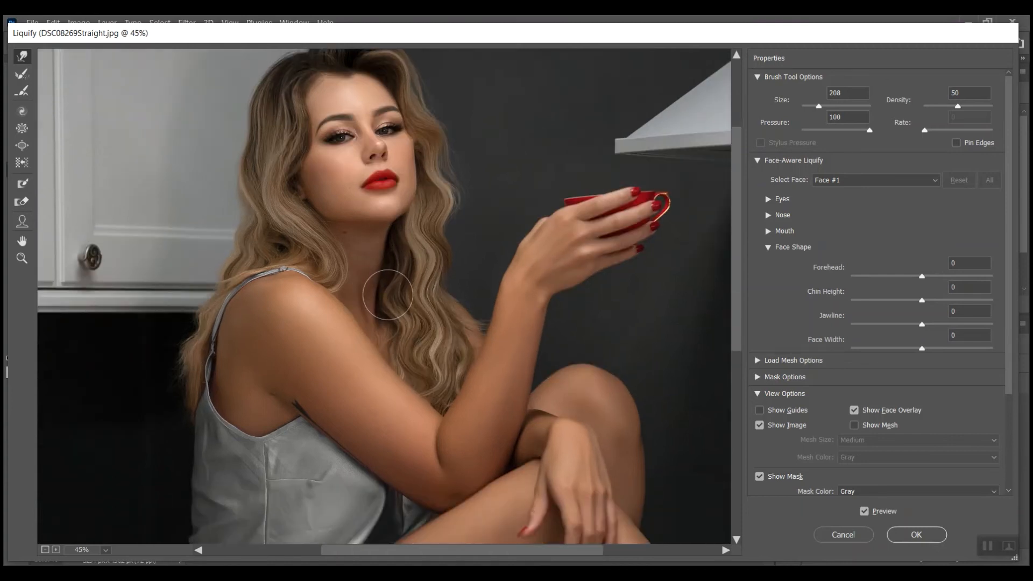
left_click_drag(394, 266, 398, 269)
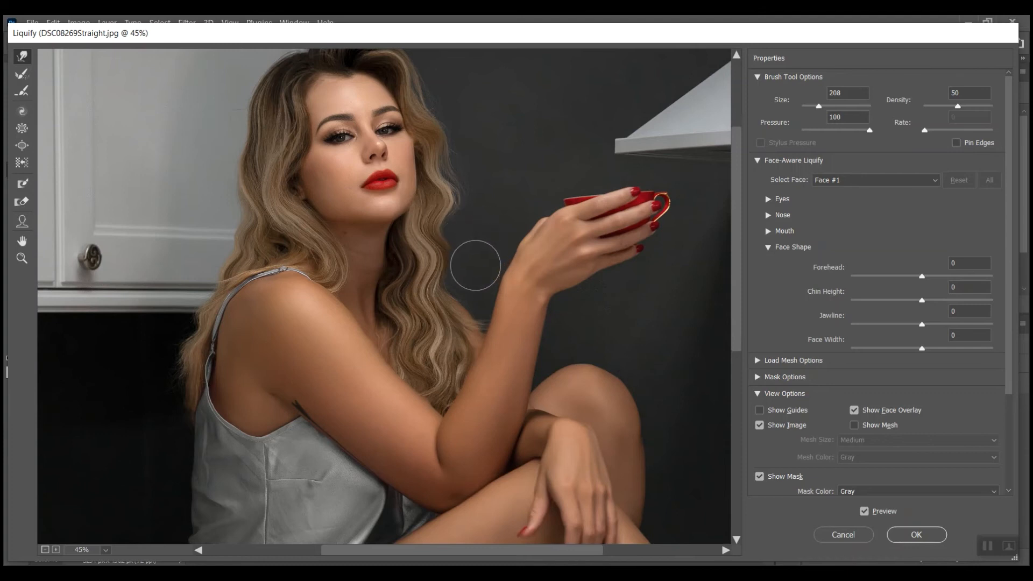
Step: Set the Forward Warp brush size to 367 and smooth and lift the hair outline at the crown
scroll(437, 343, "down", 1)
scroll(437, 343, "down", 5)
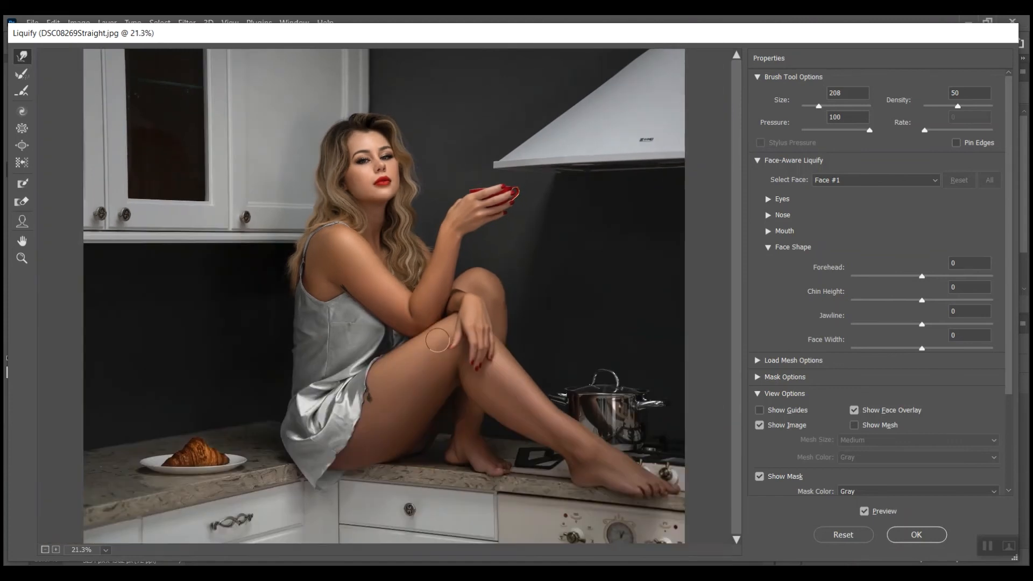
scroll(437, 340, "down", 1)
scroll(431, 299, "up", 5)
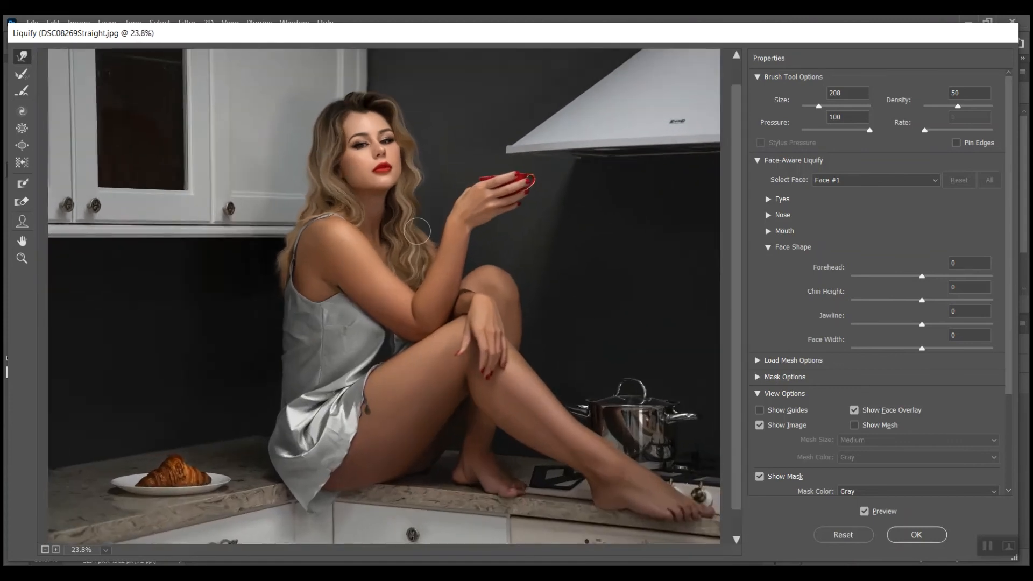
scroll(413, 242, "up", 3)
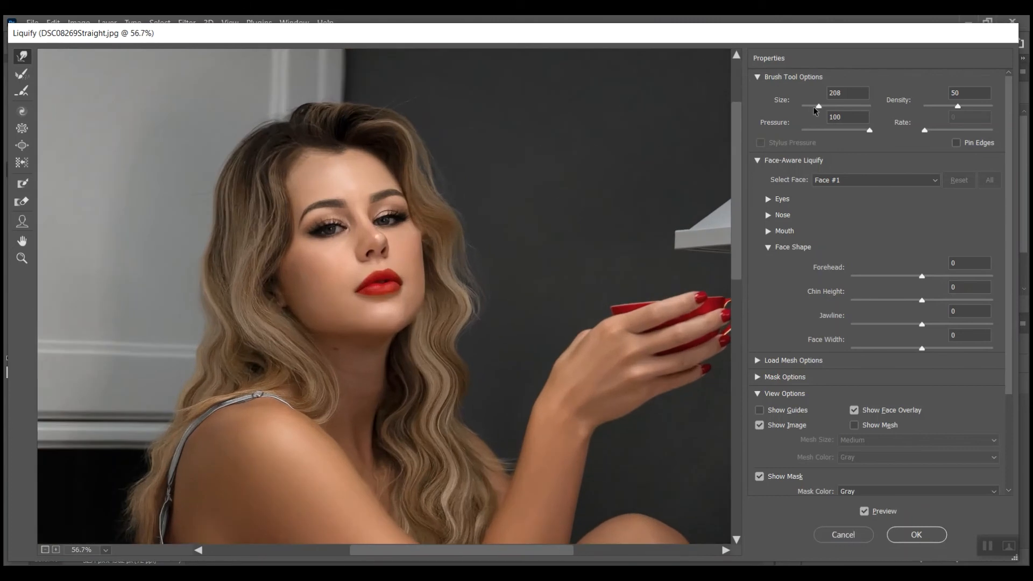
left_click_drag(822, 110, 823, 110)
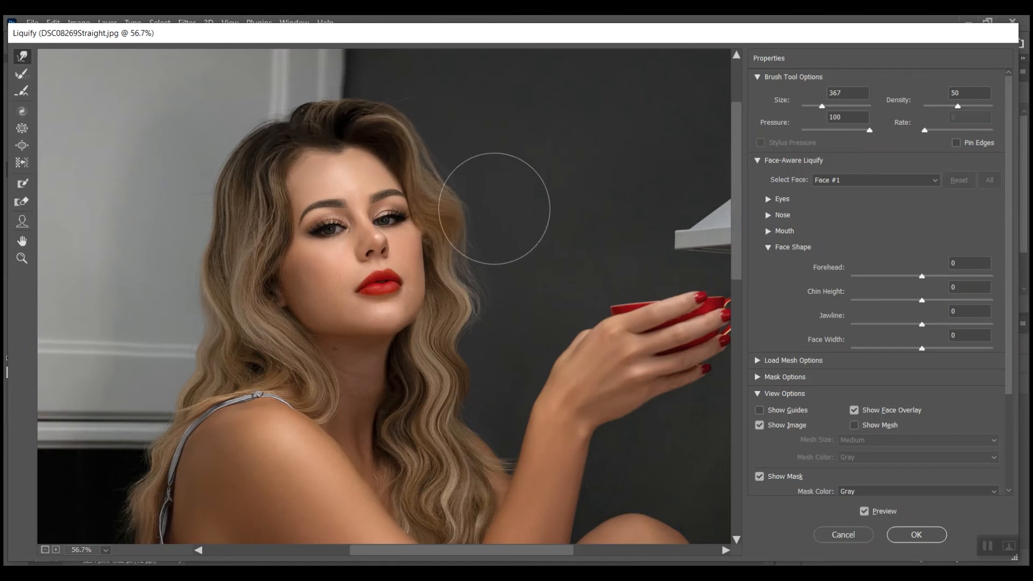
Step: Check the volume and waves of the reshaped hair across the whole photo and close to the face
scroll(492, 202, "down", 2)
scroll(512, 226, "down", 1)
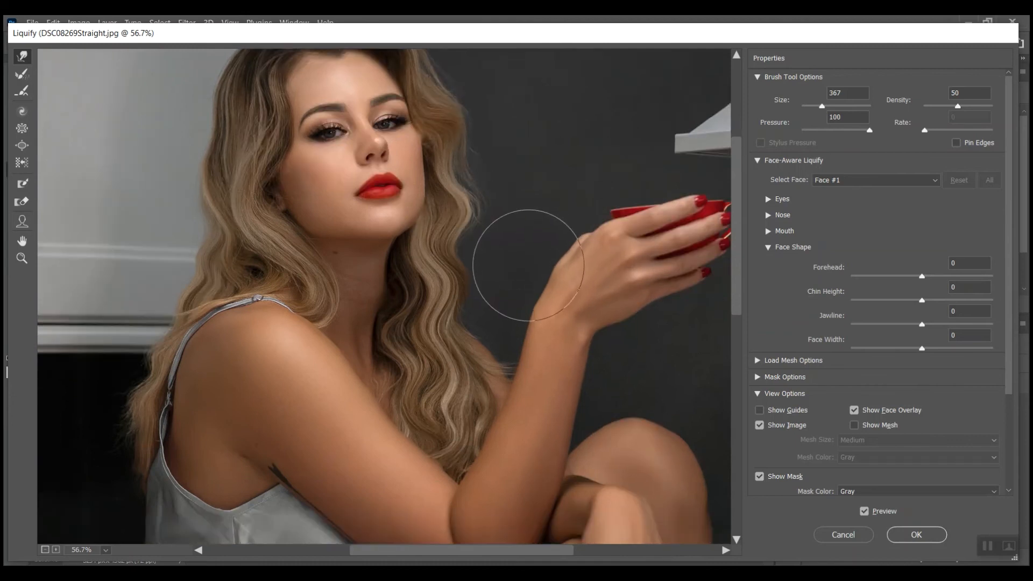
scroll(493, 266, "down", 2)
scroll(494, 272, "down", 4)
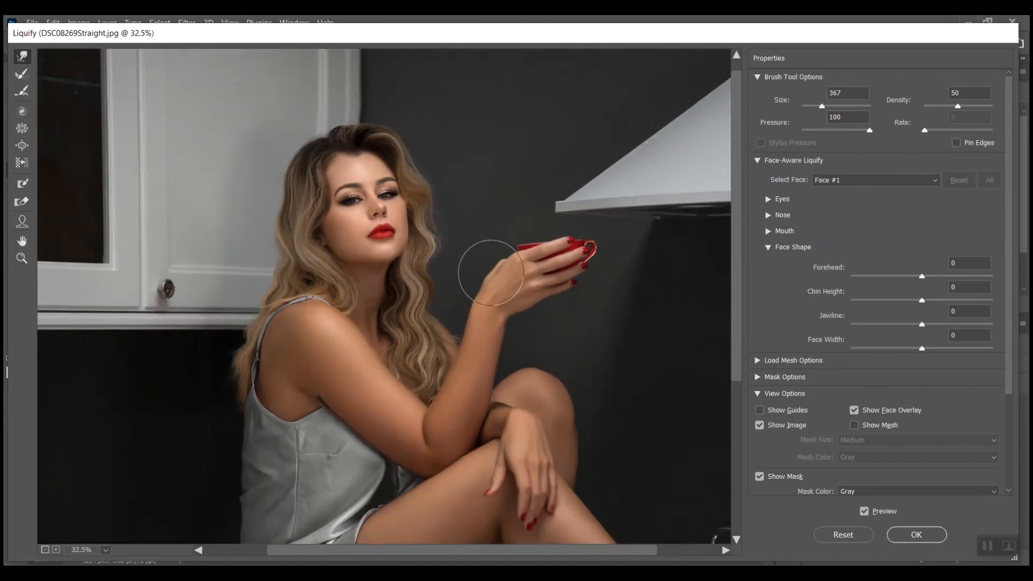
scroll(477, 277, "down", 2)
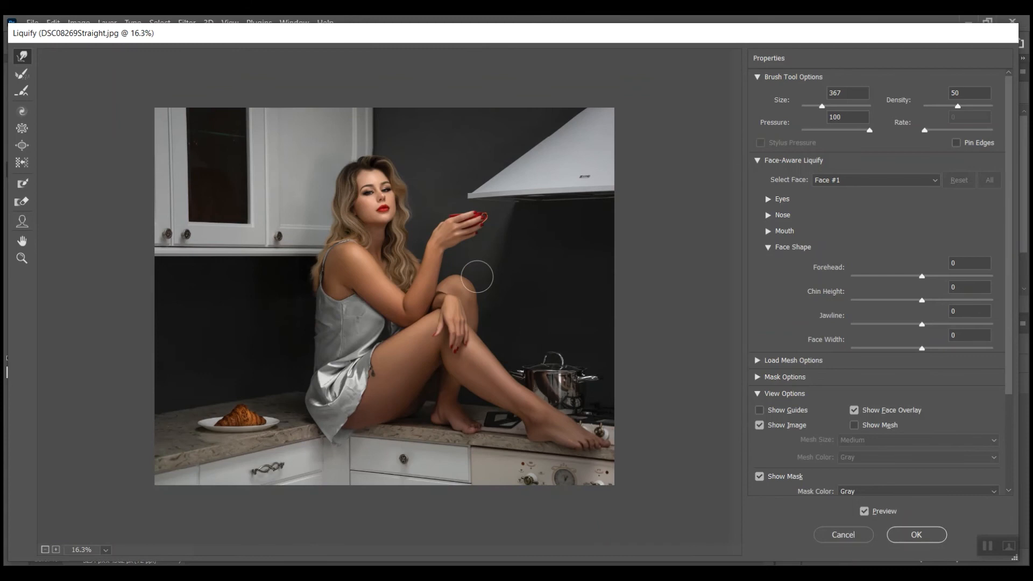
scroll(425, 224, "up", 4)
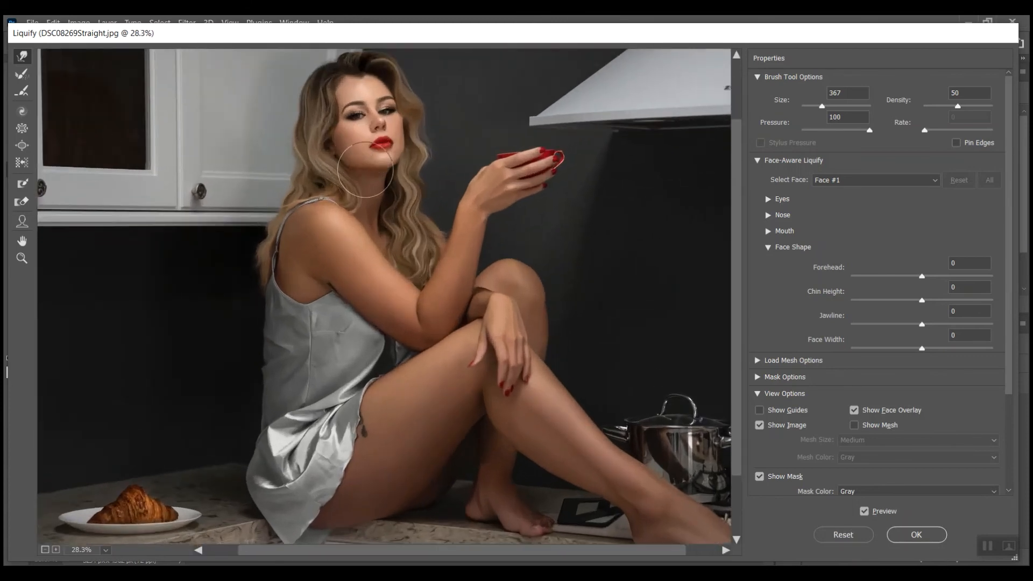
scroll(342, 223, "up", 4)
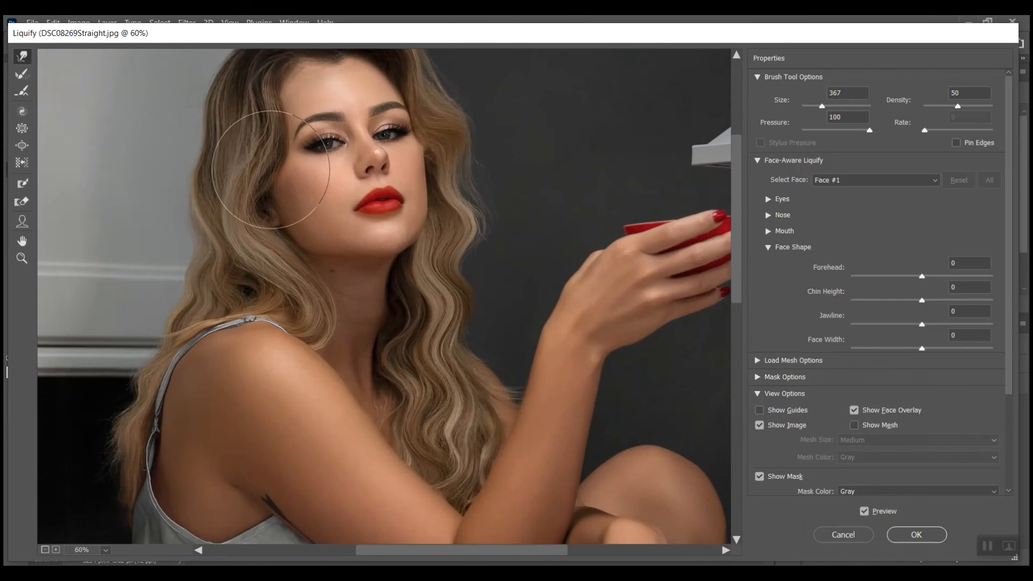
Step: Reduce the Forward Warp brush to 265 and freeze the skin around the near eye and temple with a size 52 Freeze Mask brush
left_click_drag(825, 108, 822, 107)
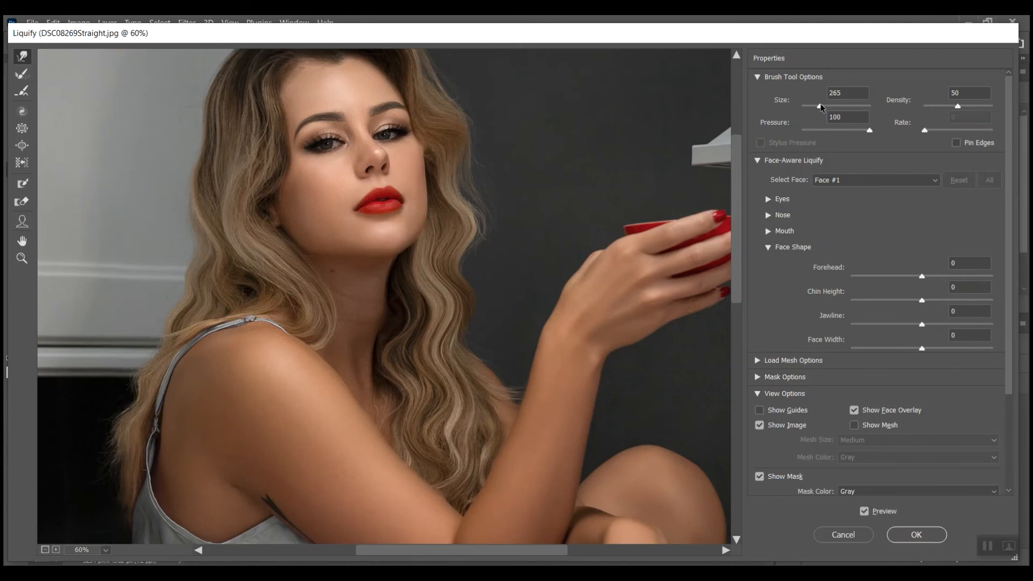
left_click(22, 183)
key("ctrl+plus")
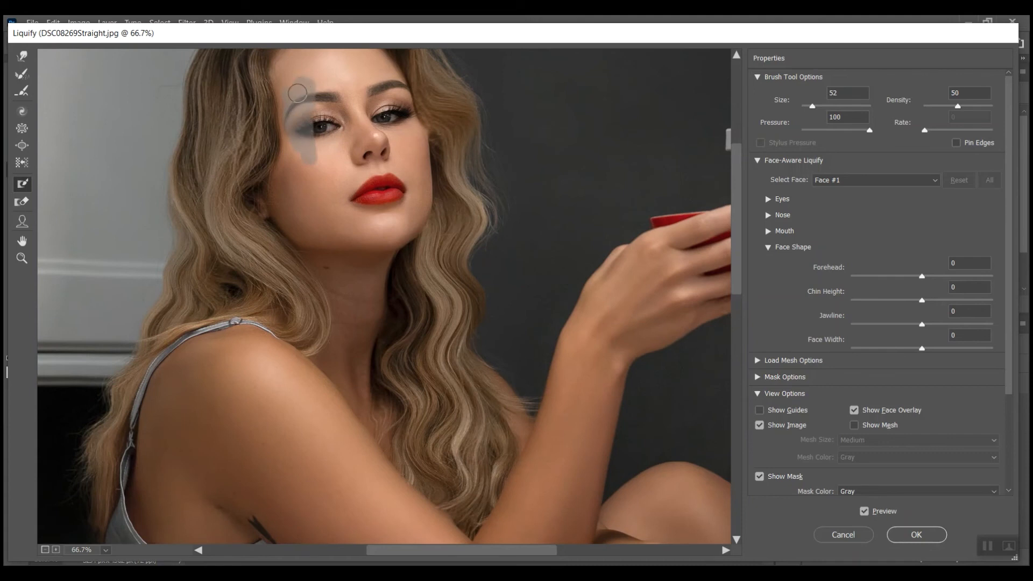
Step: Refine the hair beside the masked temple with Forward Warp brush sizes 121 and 235, and thaw the mask with a size 701 brush
key("w")
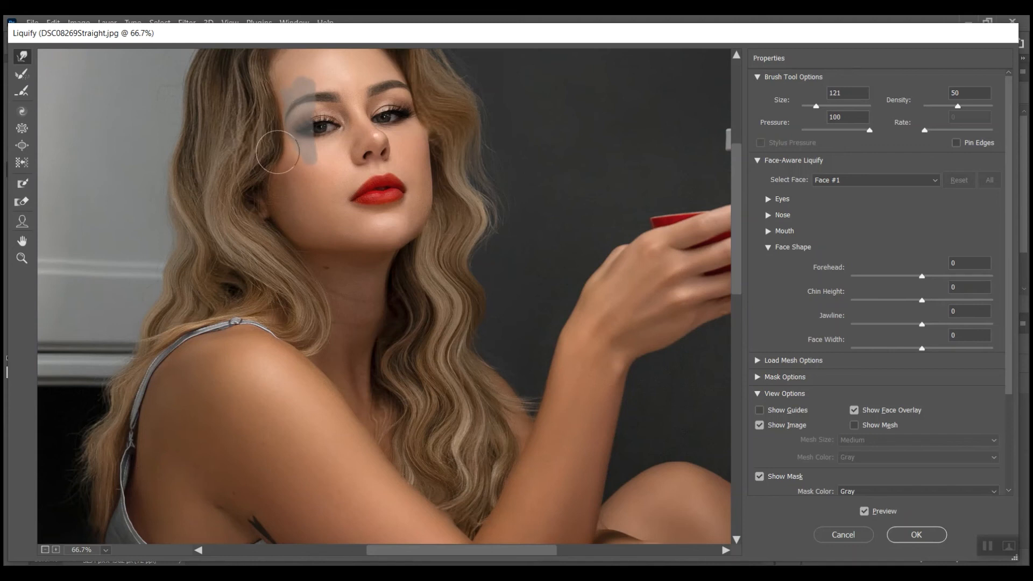
scroll(312, 167, "up", 3)
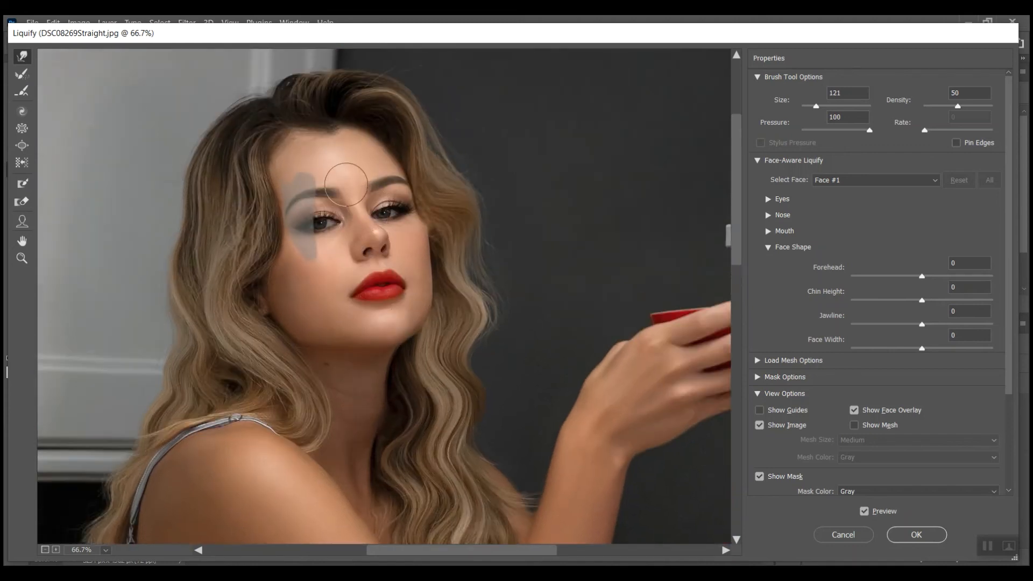
left_click_drag(818, 108, 820, 107)
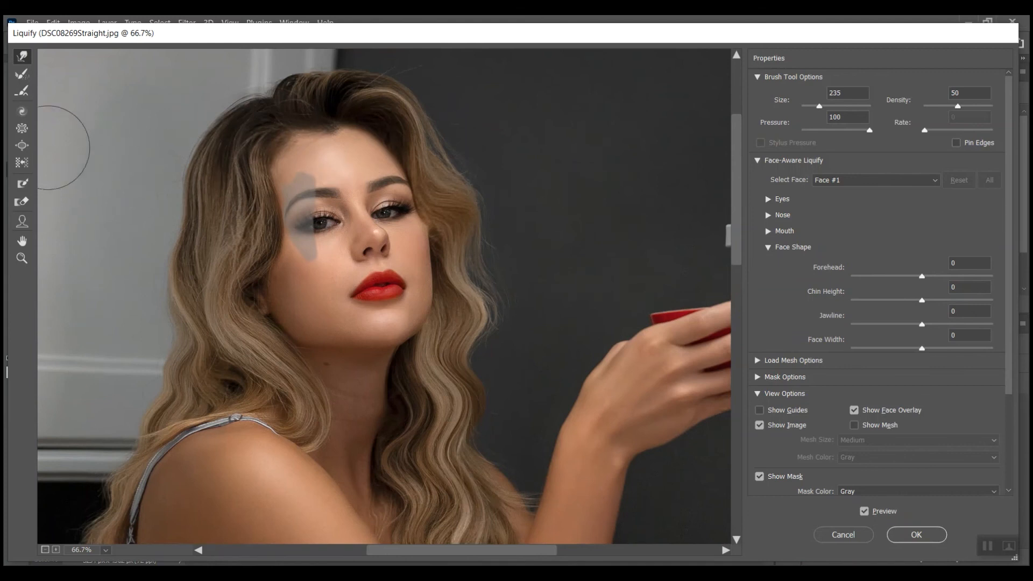
left_click(22, 202)
left_click_drag(355, 284, 336, 196)
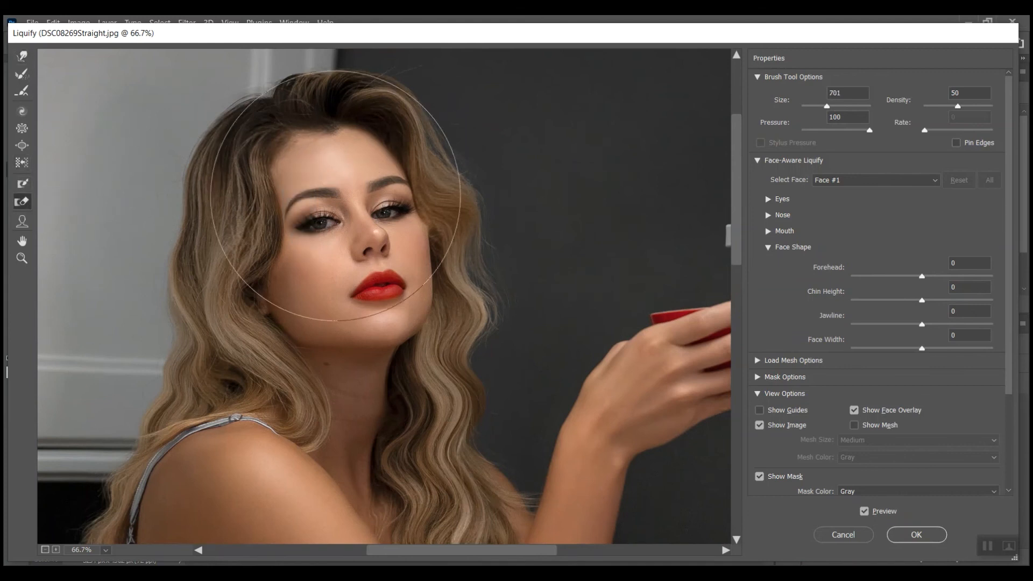
Step: Inspect the hair outline and waves around the face, neck and shoulder at several magnifications for remaining flaws
scroll(372, 248, "down", 5)
scroll(415, 273, "down", 4)
scroll(422, 143, "up", 4)
scroll(438, 276, "up", 2)
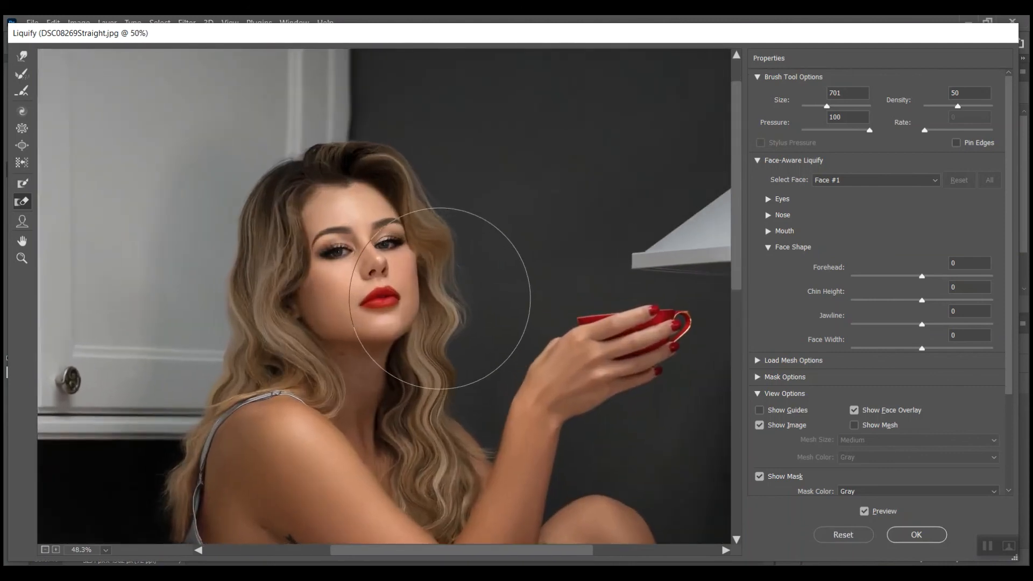
scroll(441, 302, "up", 10)
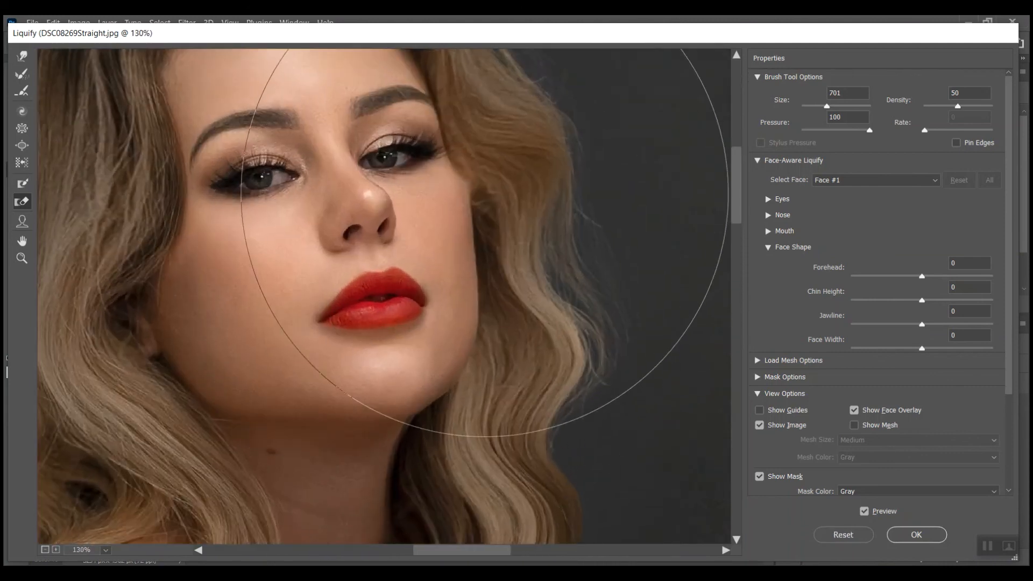
scroll(394, 244, "down", 3)
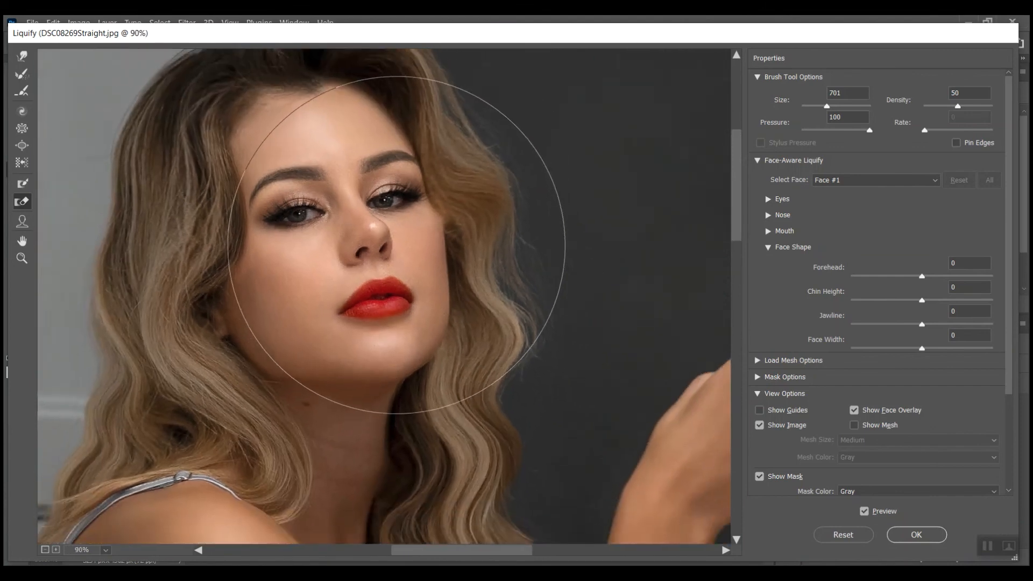
scroll(396, 247, "down", 5)
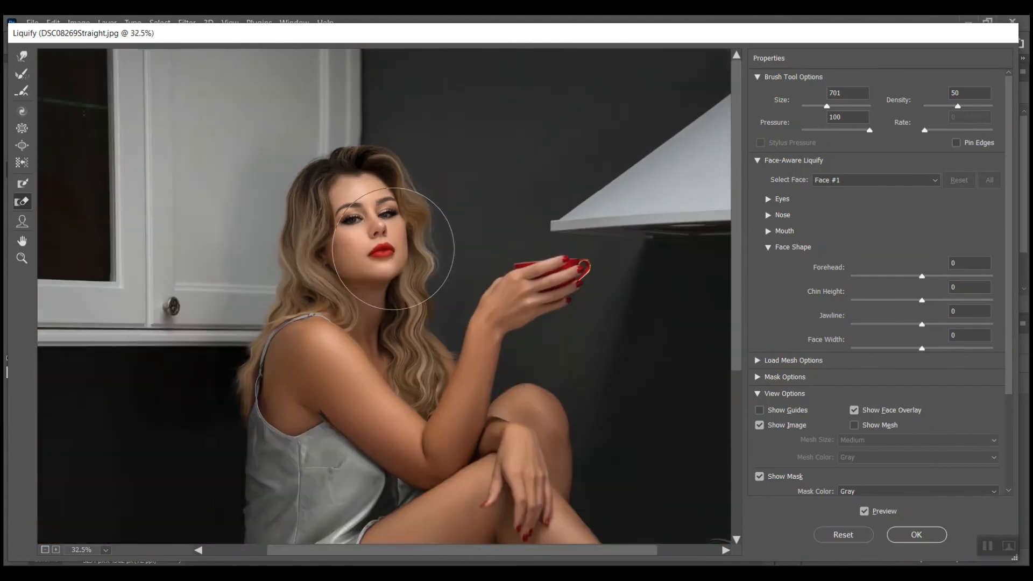
scroll(393, 249, "down", 3)
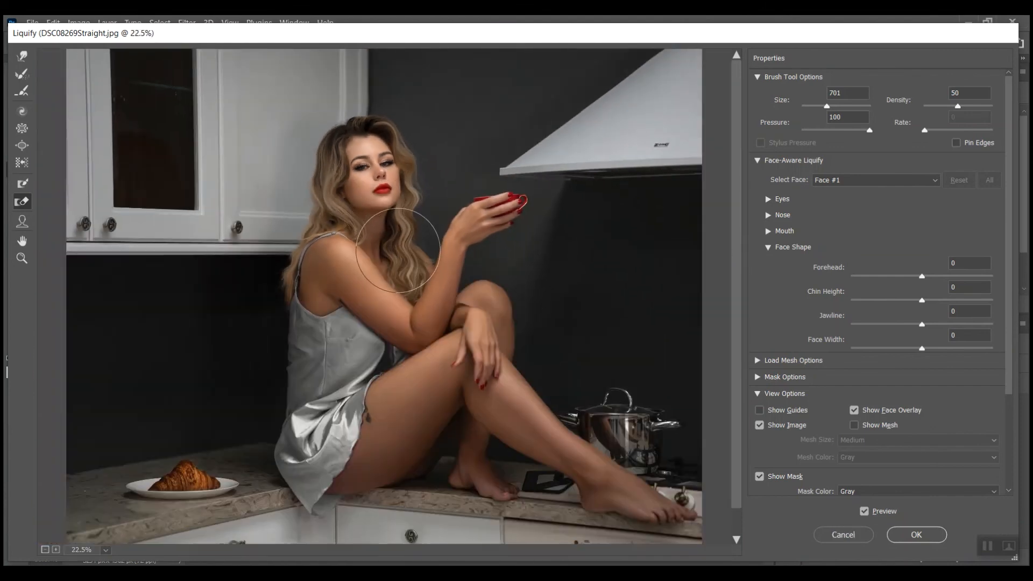
scroll(312, 195, "up", 4)
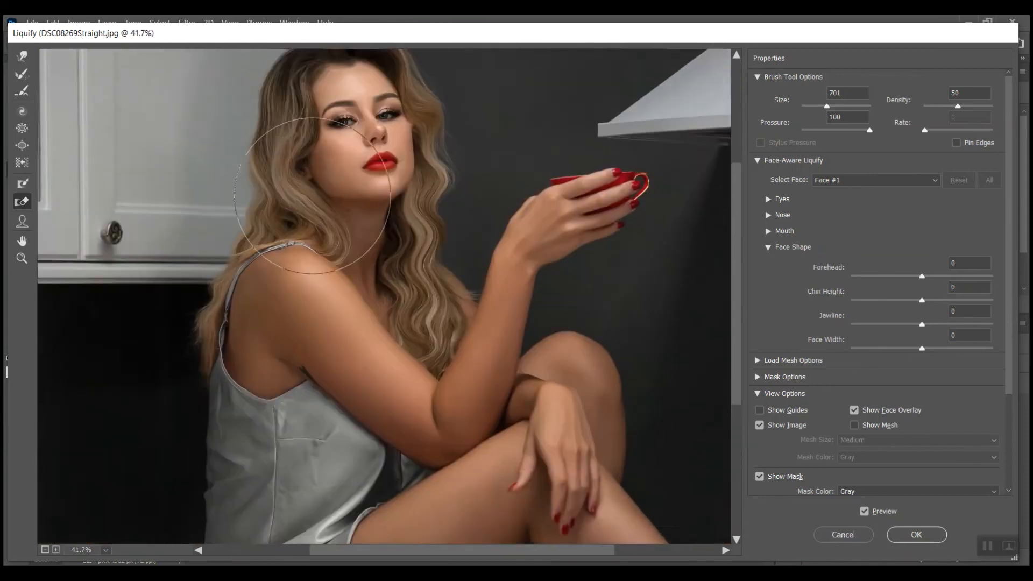
scroll(312, 196, "up", 3)
Step: Set the Thaw Mask brush to 184 and adjust the hair beside the near temple with a size 235 Forward Warp brush
left_click_drag(827, 106, 815, 106)
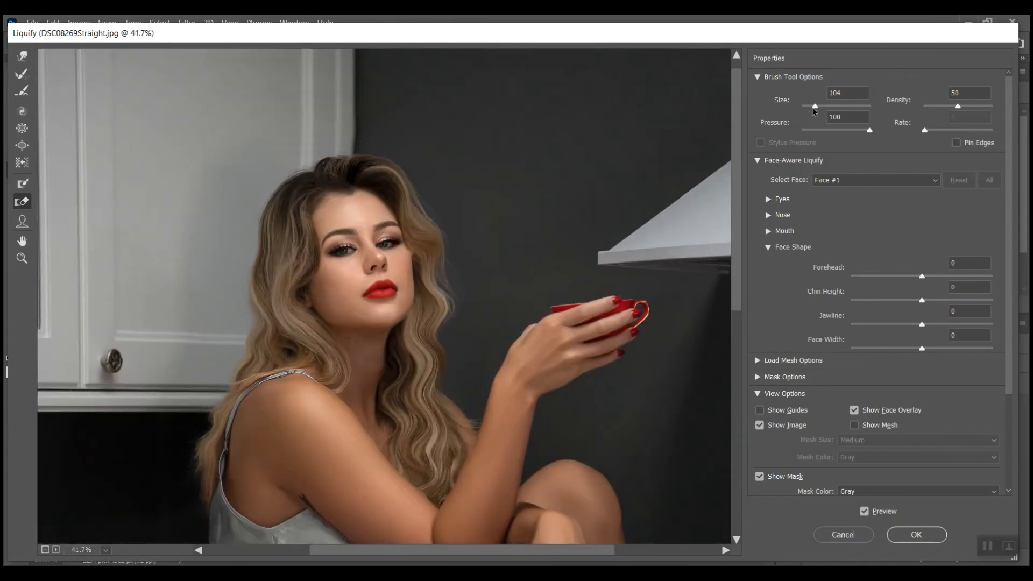
scroll(345, 274, "up", 2)
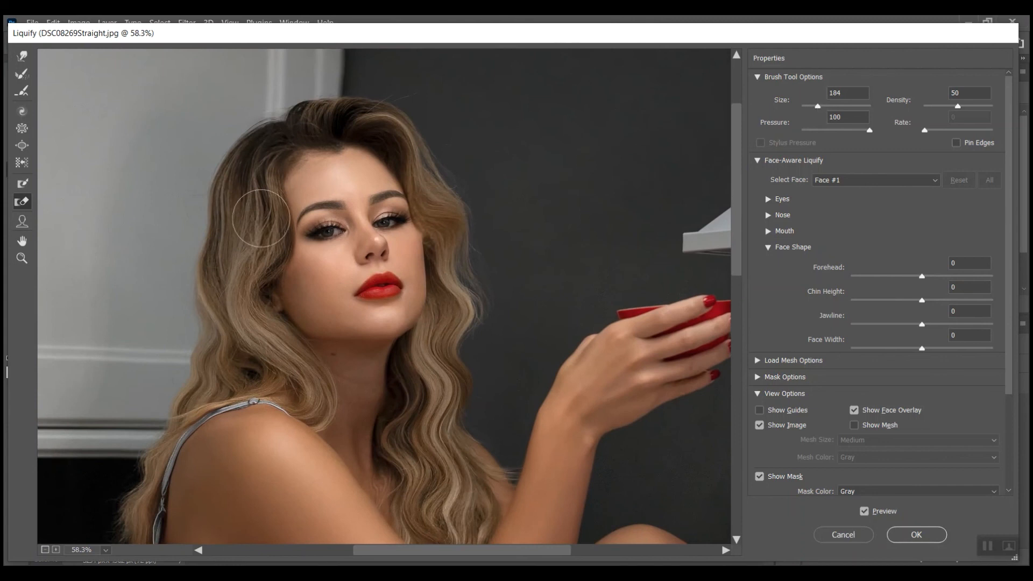
left_click(22, 55)
mouse_move(249, 223)
left_mouse_down()
mouse_move(236, 222)
mouse_move(250, 161)
left_mouse_up()
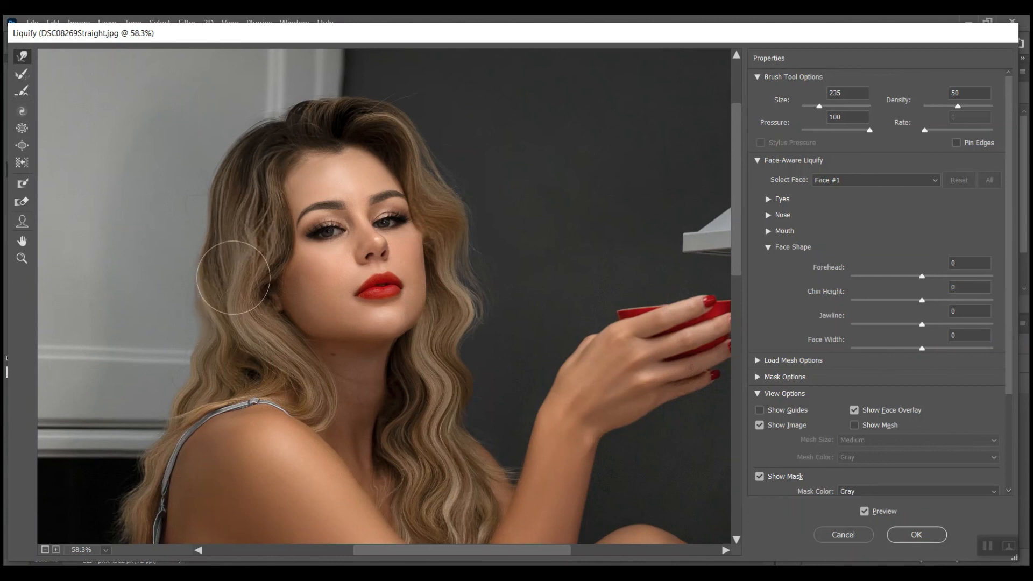
Step: Apply the Liquify changes to Layer 1 and toggle the layer's visibility to compare the hair before and after
scroll(233, 277, "down", 5)
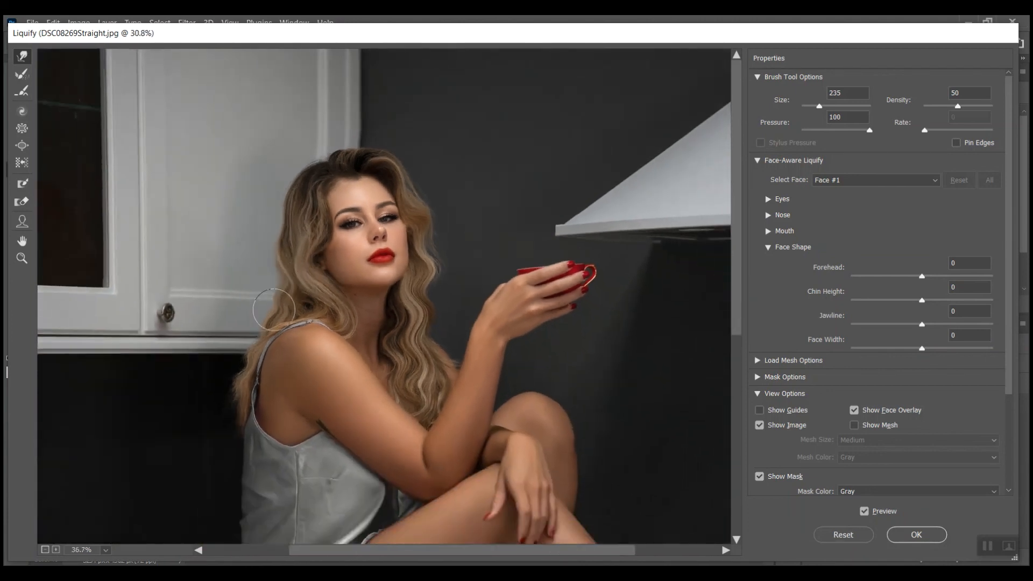
scroll(281, 315, "down", 2)
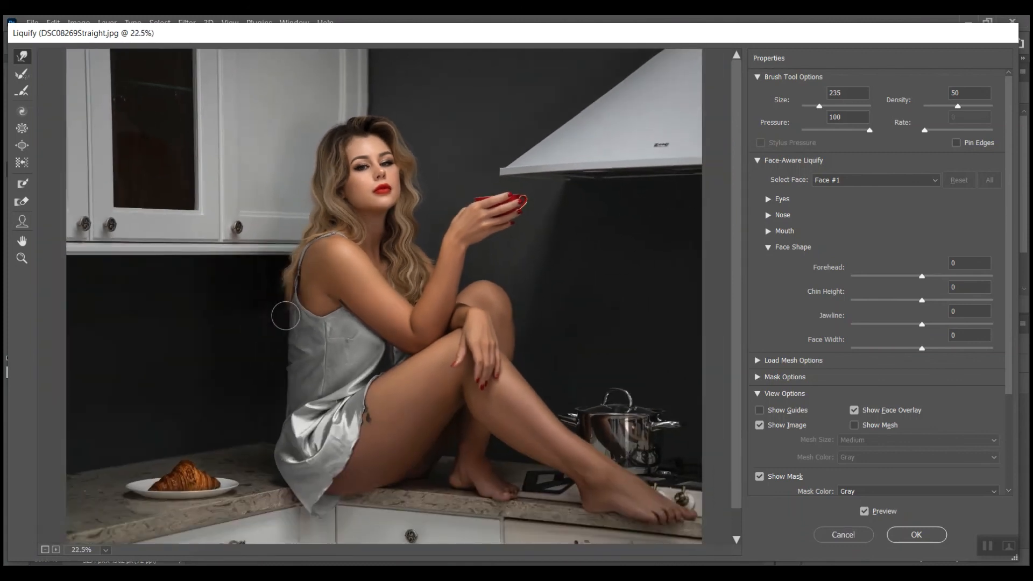
left_click(909, 534)
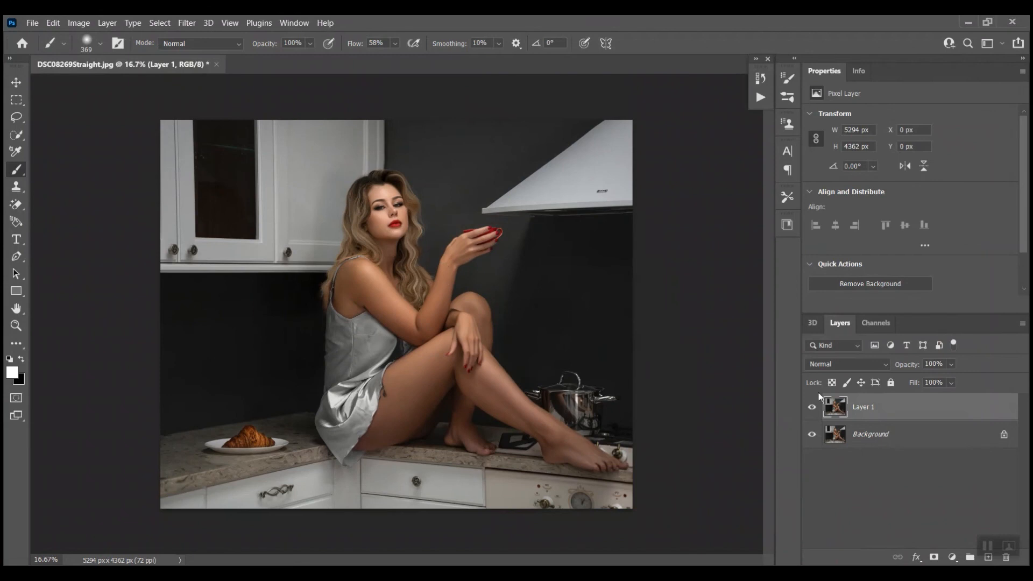
left_click(812, 407)
left_click(812, 407)
Step: Set up the Clone Stamp tool with a 6 px brush for retouching the hair beside the far cheek
scroll(398, 213, "up", 10)
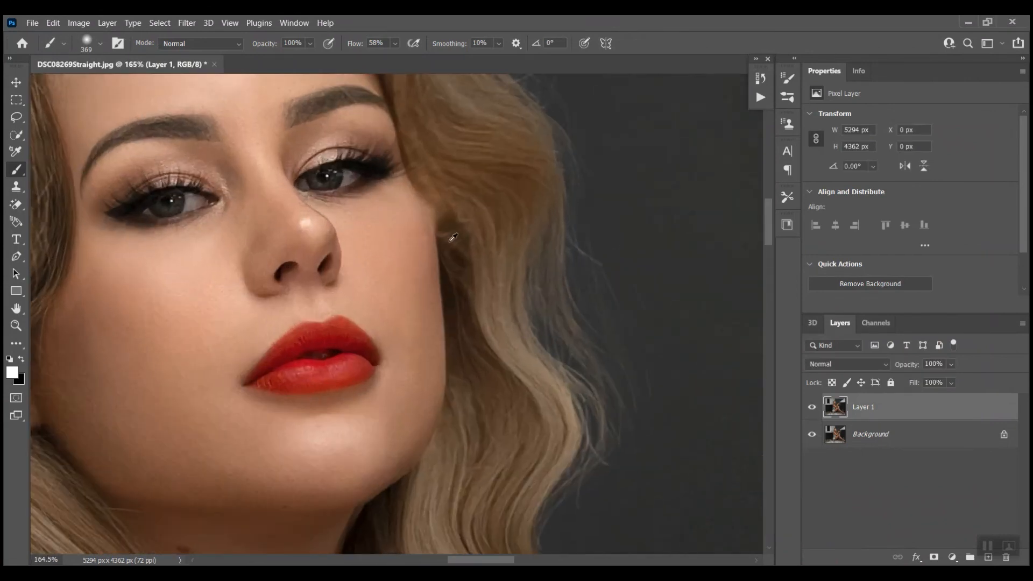
left_click(16, 186)
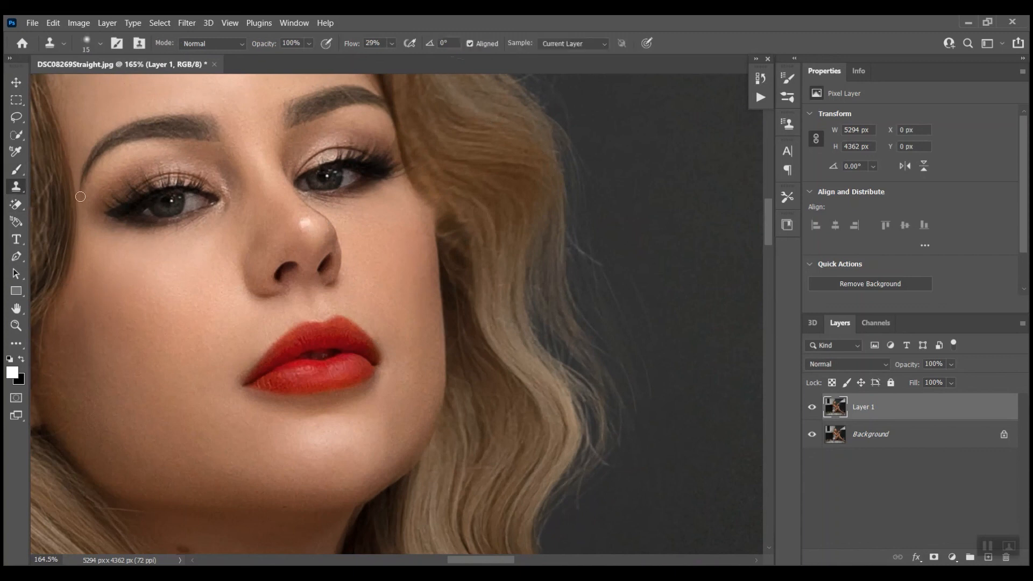
left_click(100, 44)
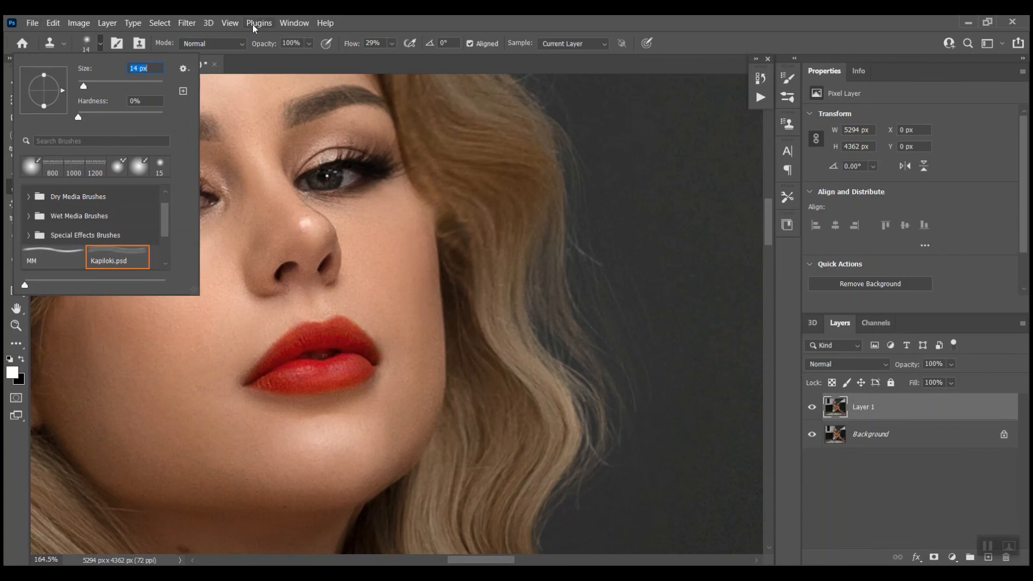
left_click(372, 22)
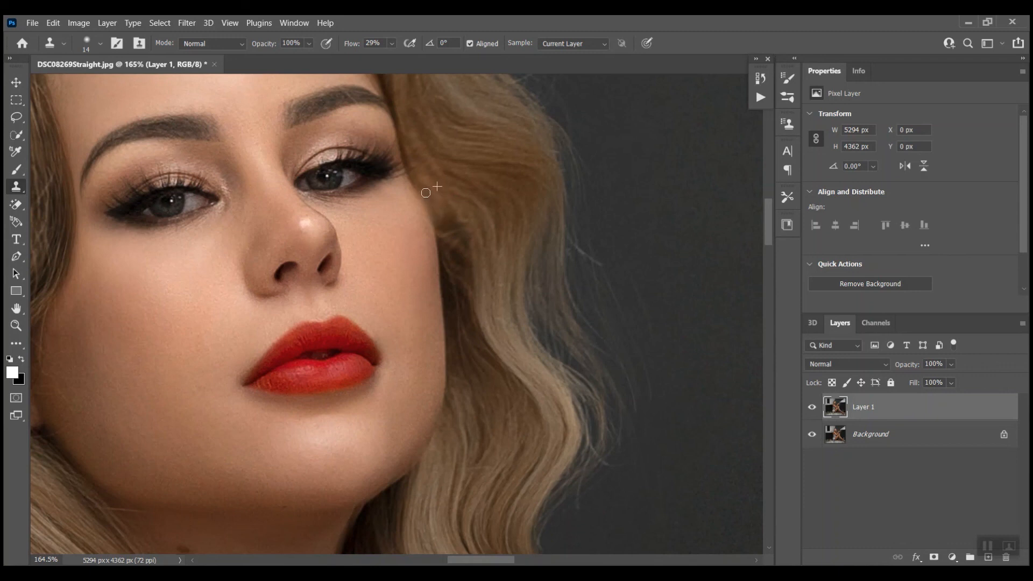
left_click(94, 45)
left_click_drag(86, 83, 79, 85)
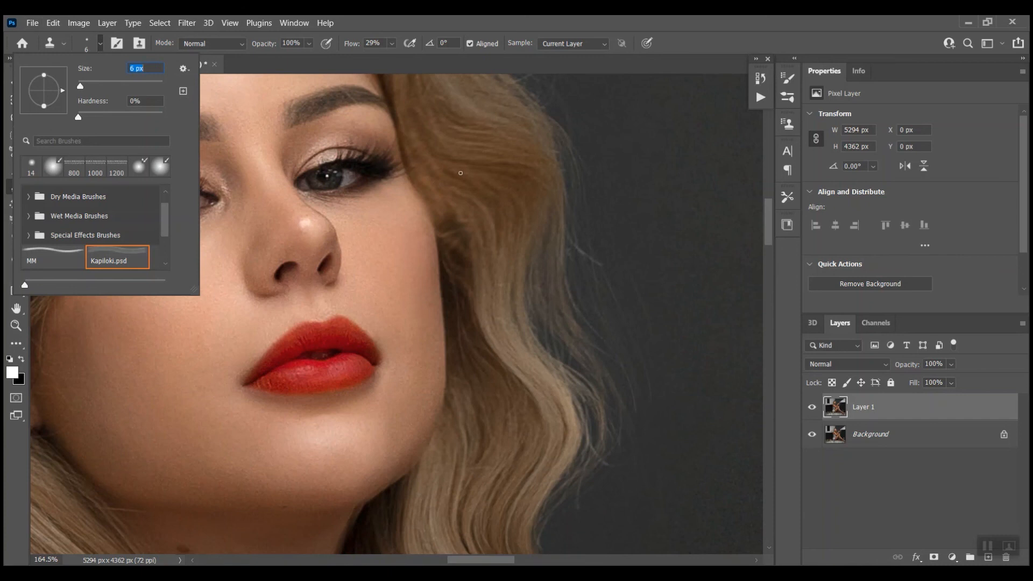
key("Return")
Step: Clone nearby hair strands over the distorted dark patch where the hair meets the far cheek, next to the nose level
scroll(452, 198, "up", 5)
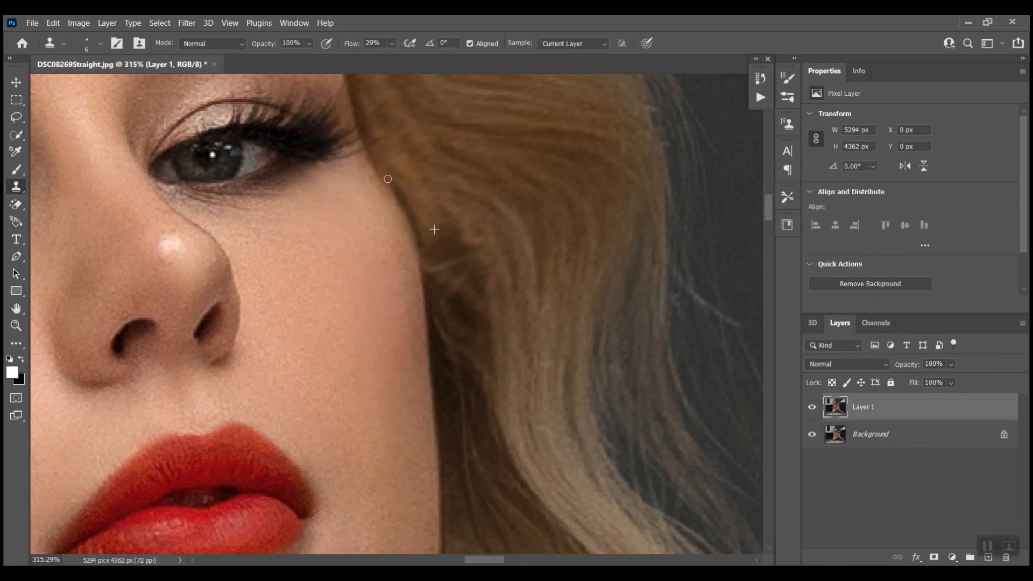
scroll(483, 276, "down", 8)
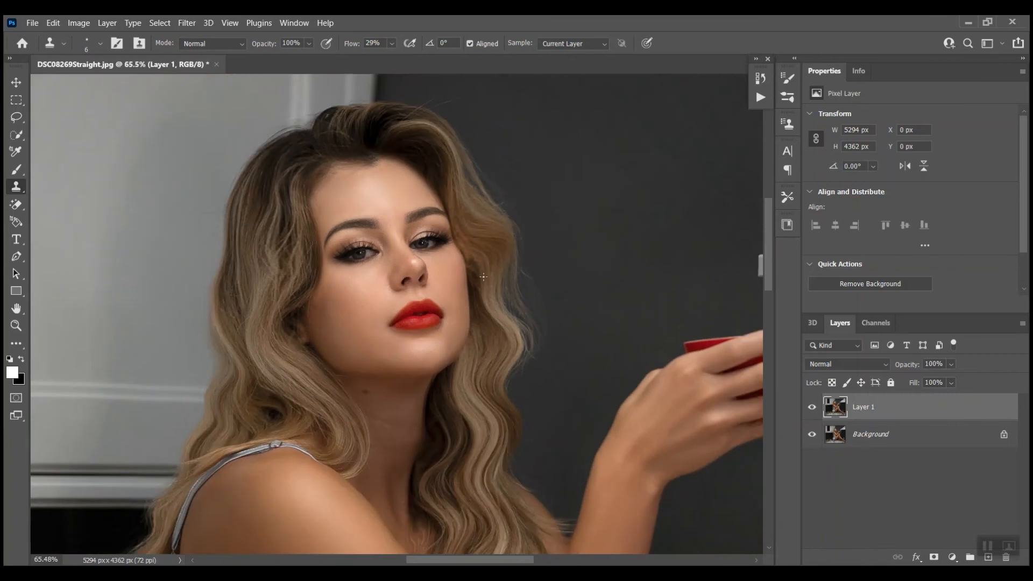
scroll(483, 276, "up", 5)
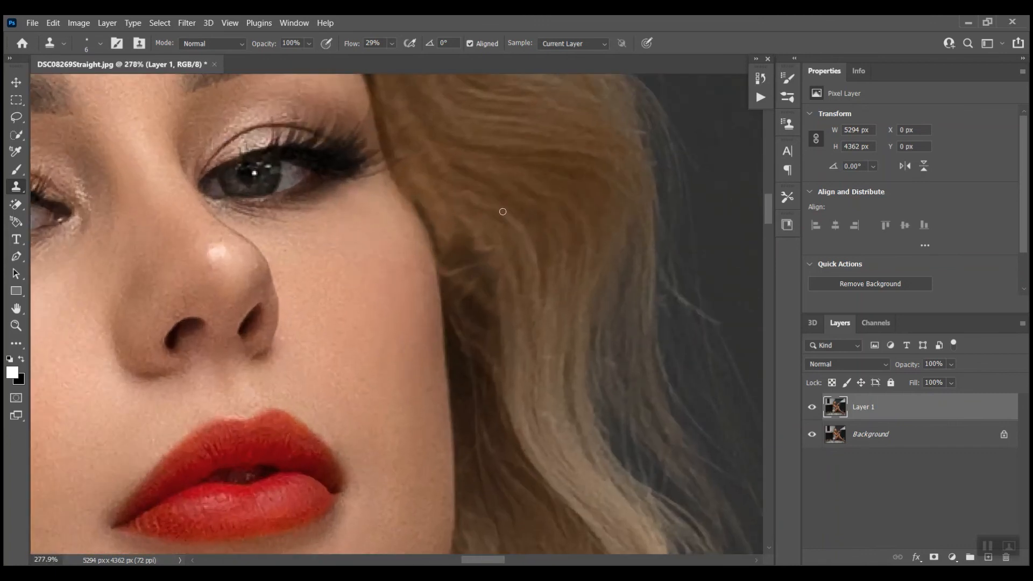
mouse_move(443, 253)
left_mouse_down()
mouse_move(411, 197)
mouse_move(438, 261)
mouse_move(423, 209)
mouse_move(440, 233)
mouse_move(444, 247)
mouse_move(407, 189)
mouse_move(443, 270)
mouse_move(470, 272)
mouse_move(485, 291)
left_mouse_up()
left_click(452, 186, "alt")
left_click(479, 203, "alt")
left_click_drag(446, 236, 491, 279)
mouse_move(454, 238)
left_mouse_down()
mouse_move(497, 296)
mouse_move(500, 316)
mouse_move(459, 274)
mouse_move(482, 310)
left_mouse_up()
left_click_drag(444, 257, 489, 312)
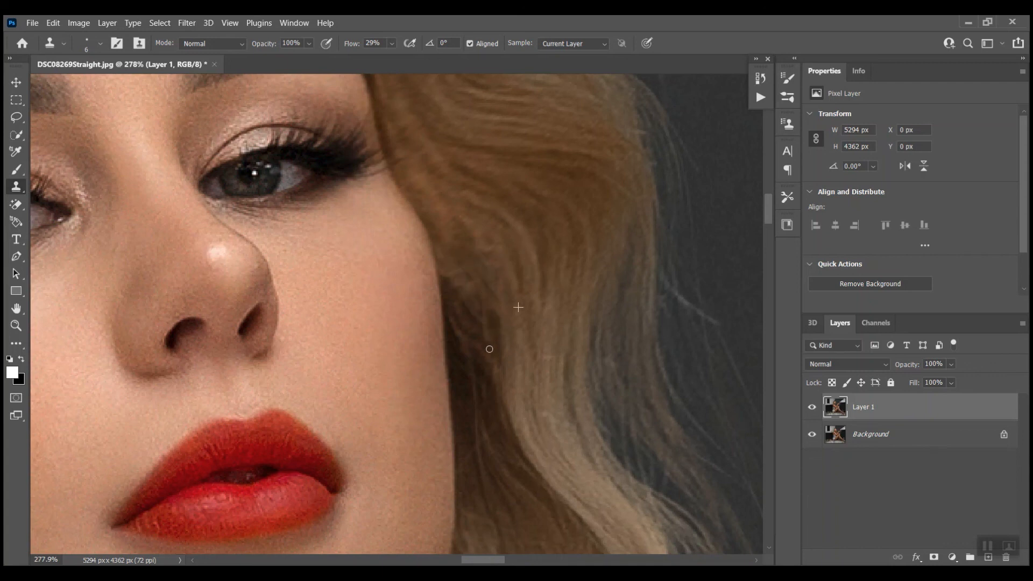
Step: Check the retouched hair up close and in the context of the whole photo
scroll(525, 394, "down", 3)
scroll(525, 394, "down", 5)
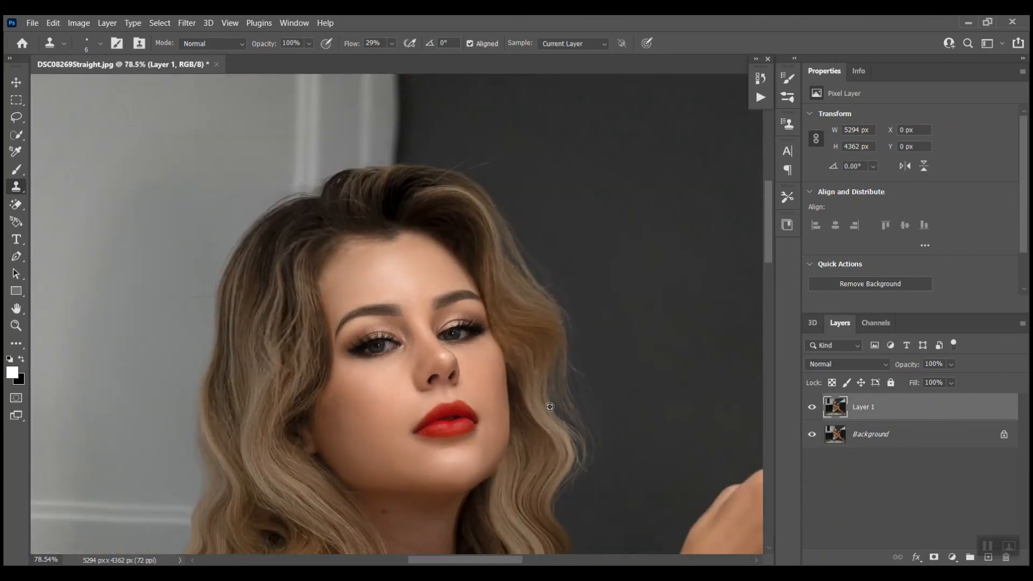
scroll(529, 377, "down", 4)
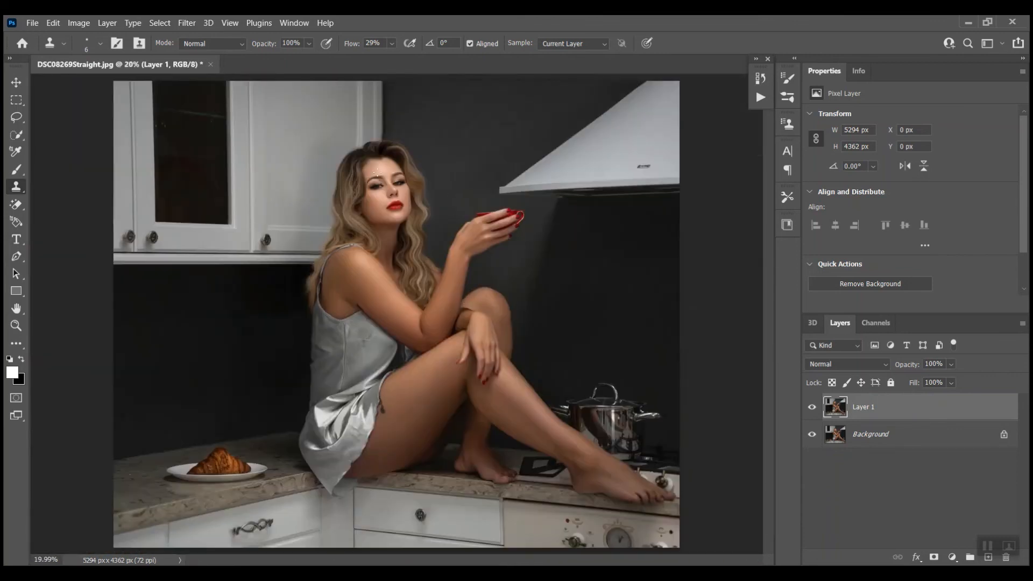
scroll(378, 204, "up", 2)
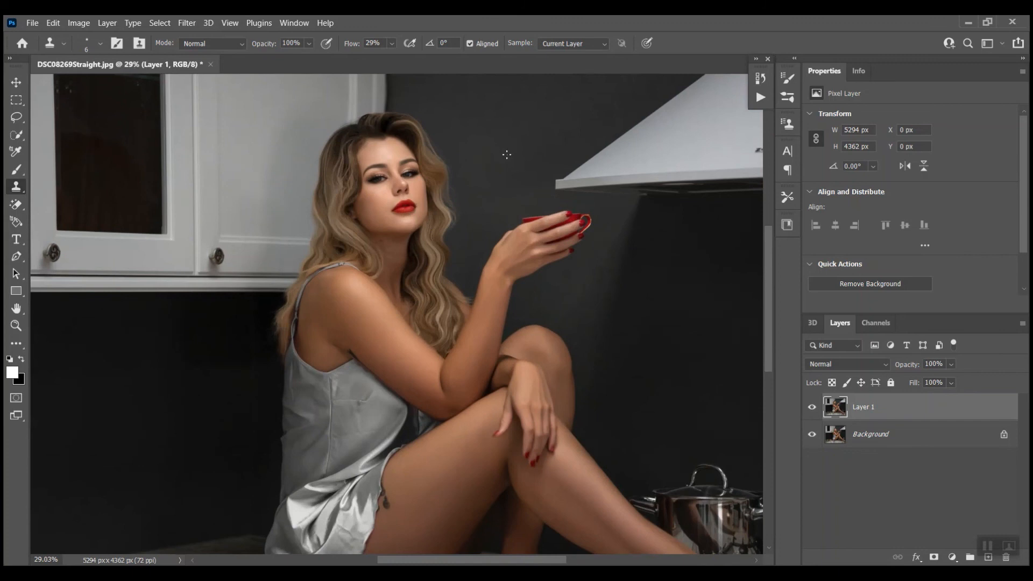
scroll(495, 169, "down", 3)
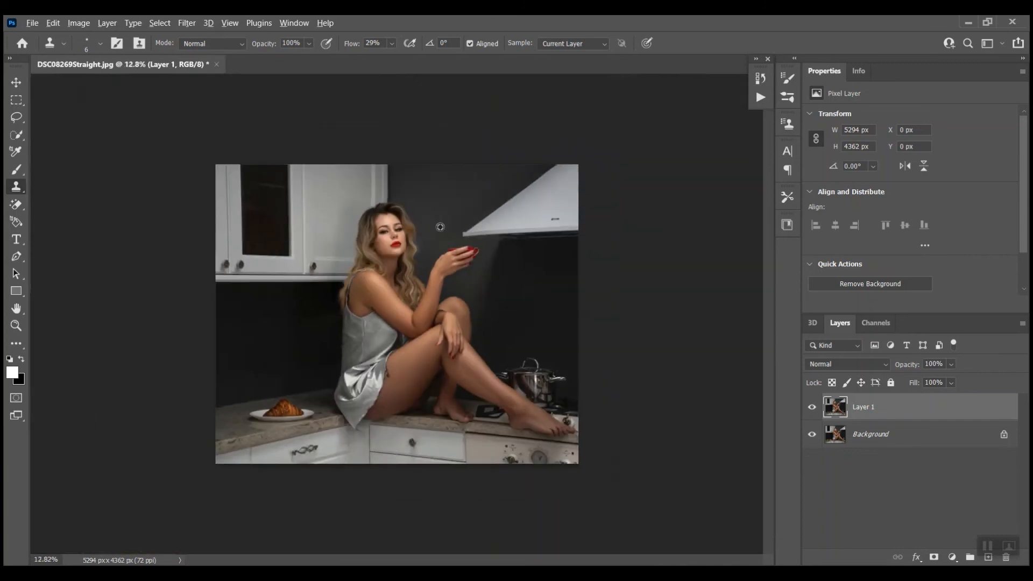
scroll(437, 227, "up", 2)
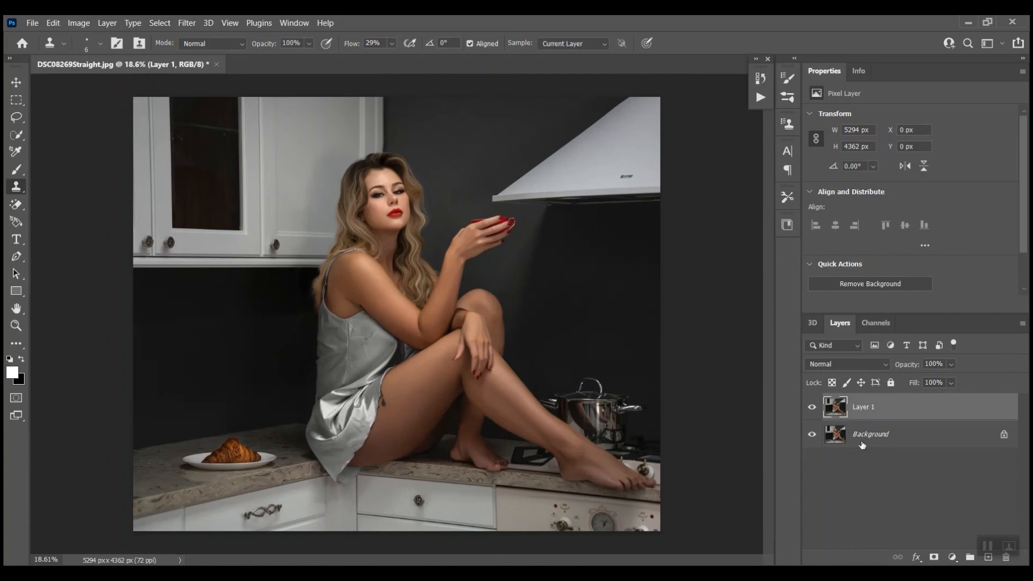